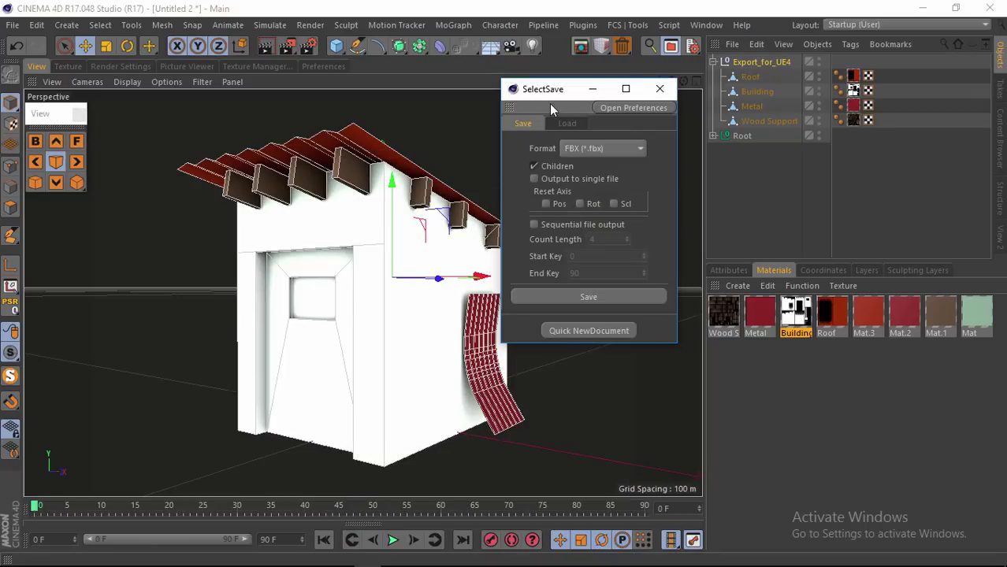
- Move the export panel aside and orbit the view down onto the house roof
mouse_move(556, 94)
mouse_down()
mouse_move(454, 181)
mouse_move(549, 124)
mouse_up()
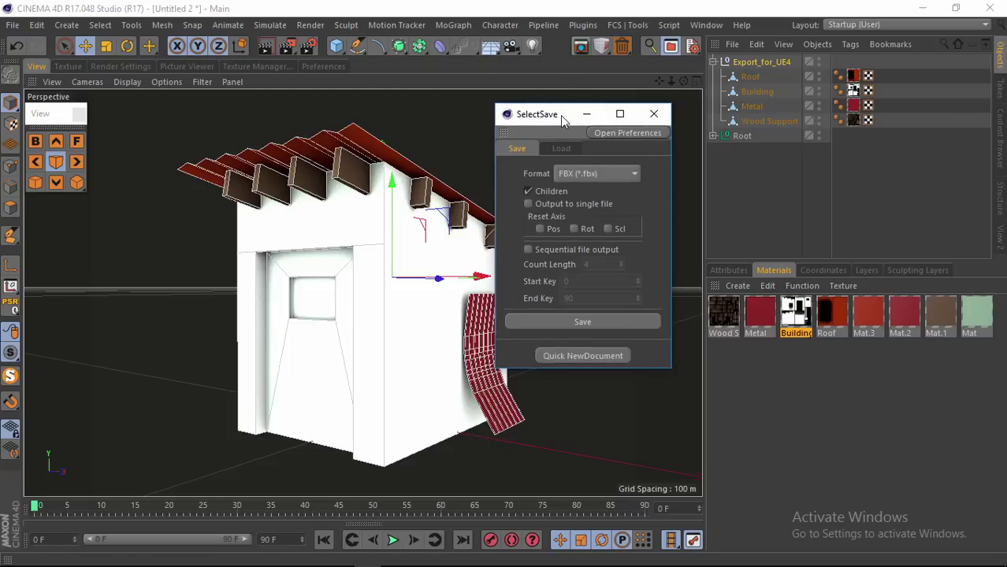
drag(573, 114, 591, 106)
mouse_move(683, 85)
mouse_down()
mouse_move(503, 294)
mouse_move(507, 324)
mouse_move(503, 283)
mouse_move(517, 290)
mouse_up()
click(989, 499)
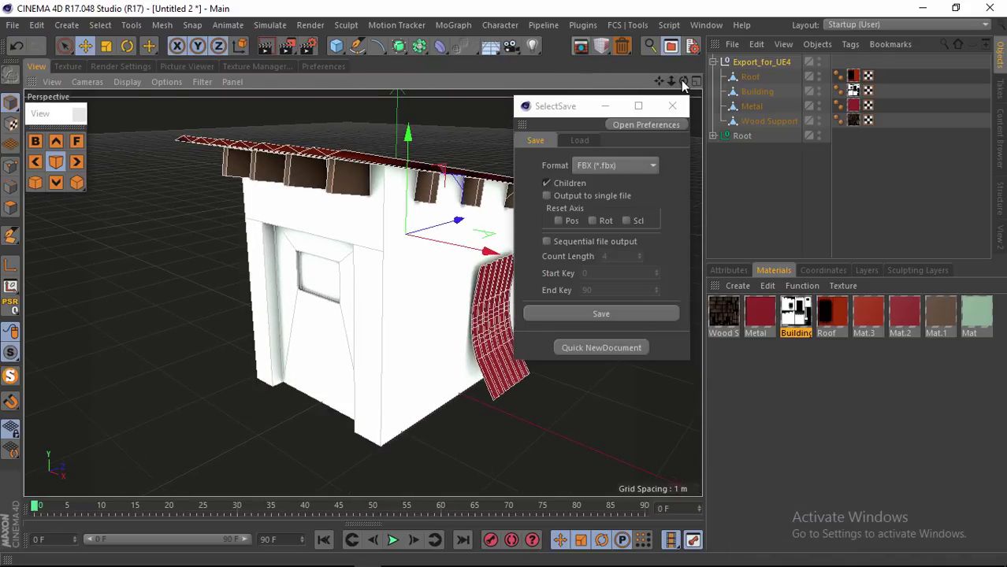
drag(684, 85, 683, 85)
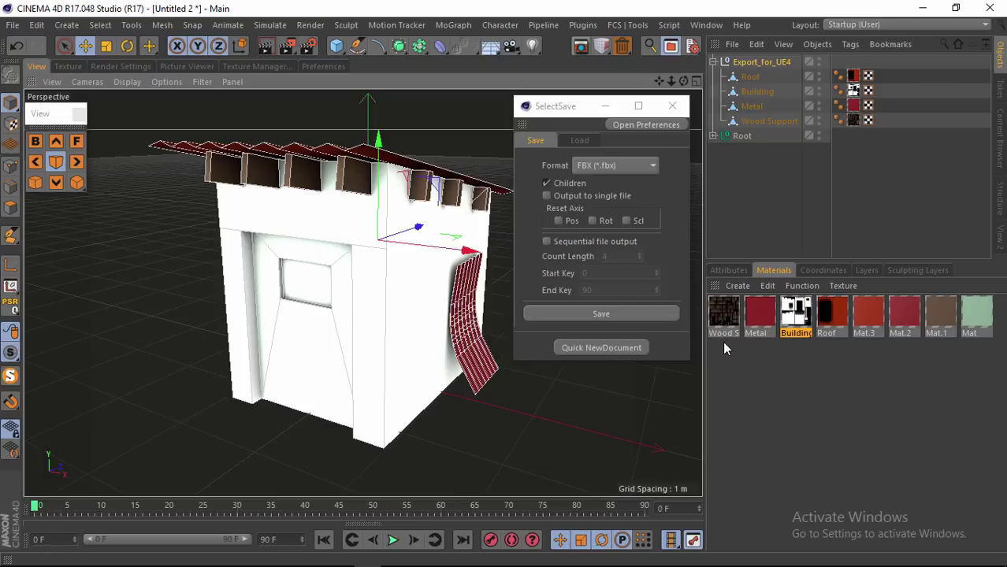
- Open the Metal material in the Material Editor, then close it
click(724, 321)
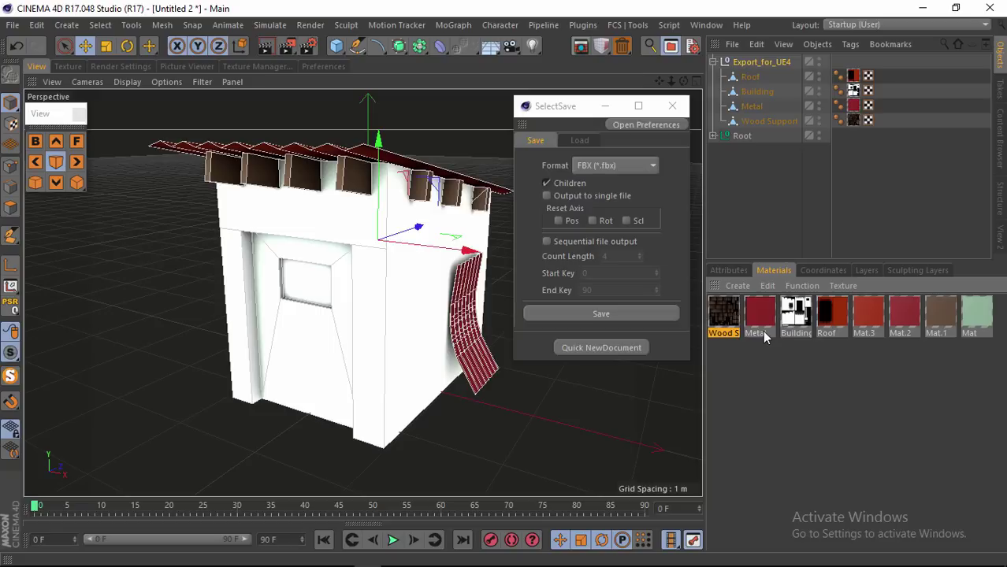
click(763, 331)
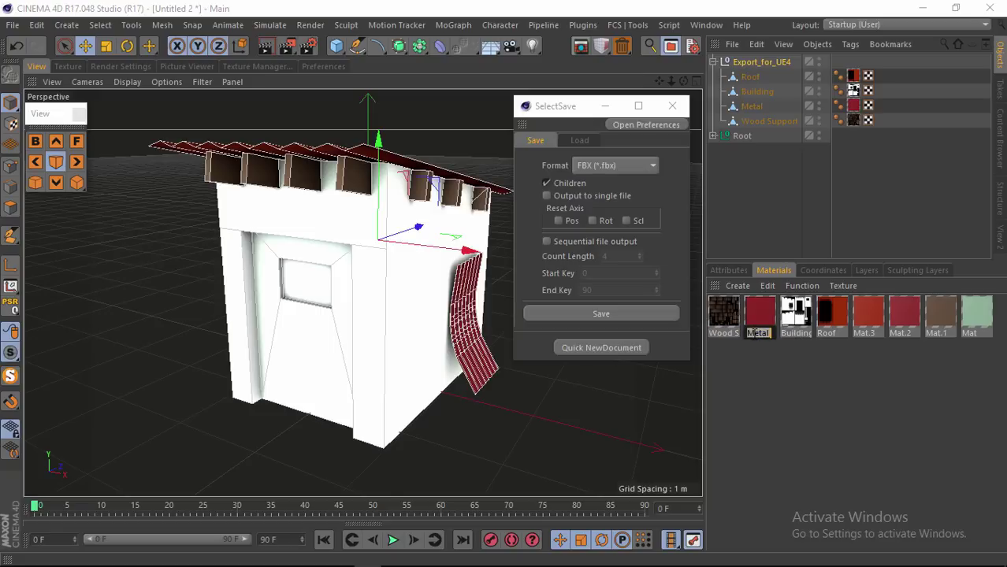
double_click(758, 320)
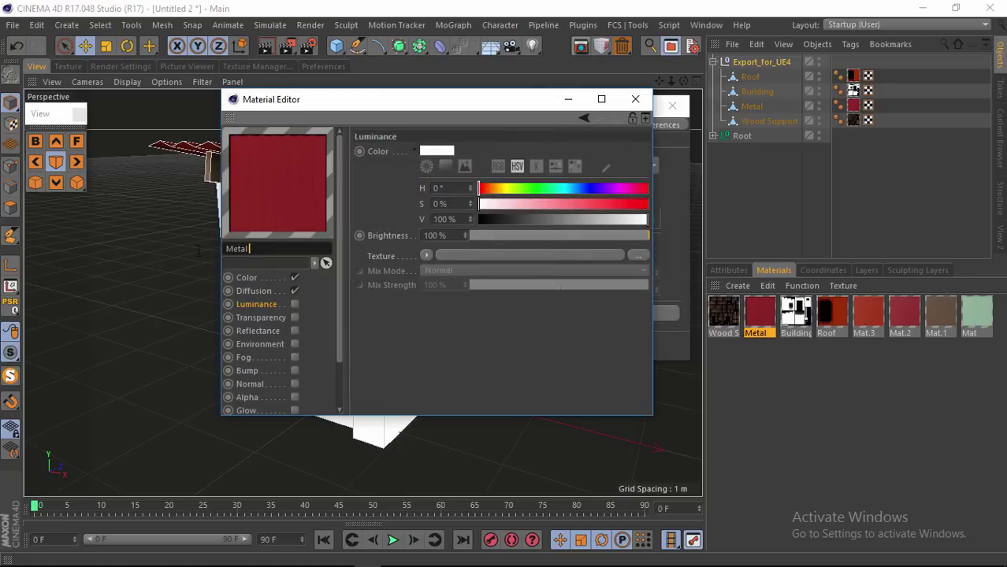
click(637, 100)
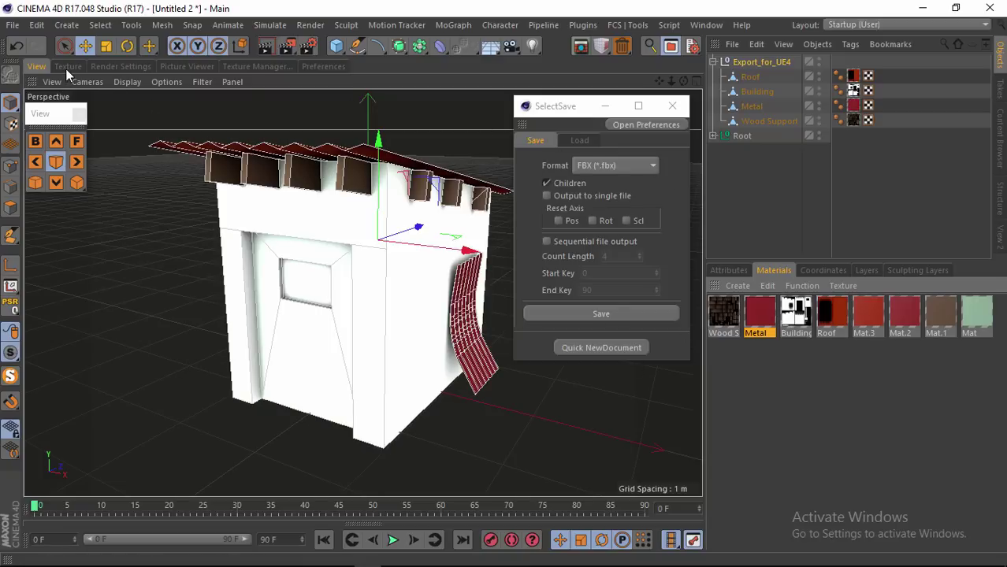
- Turn on viewport Backface Culling and orbit to check the house from above and below
drag(681, 84, 231, 103)
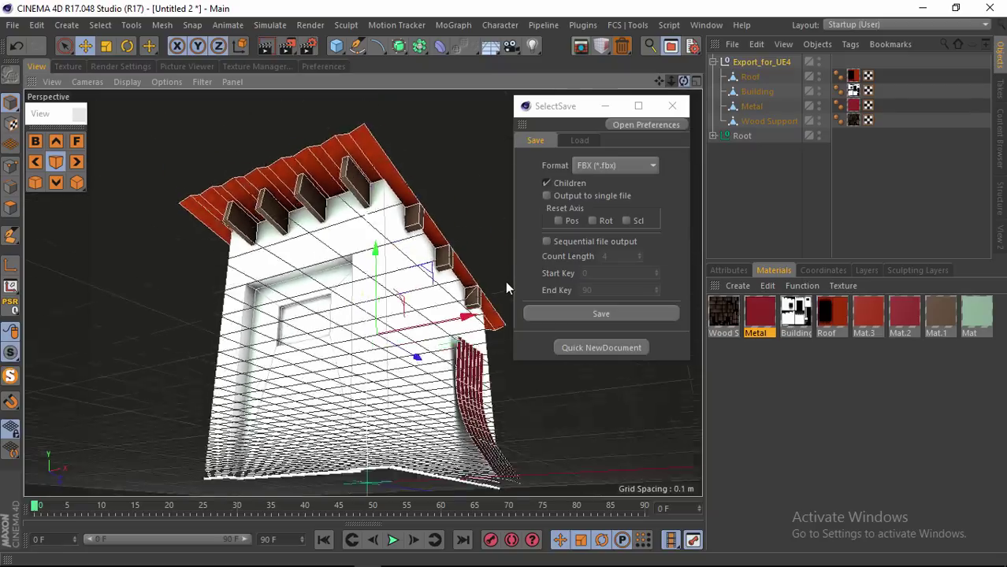
click(167, 82)
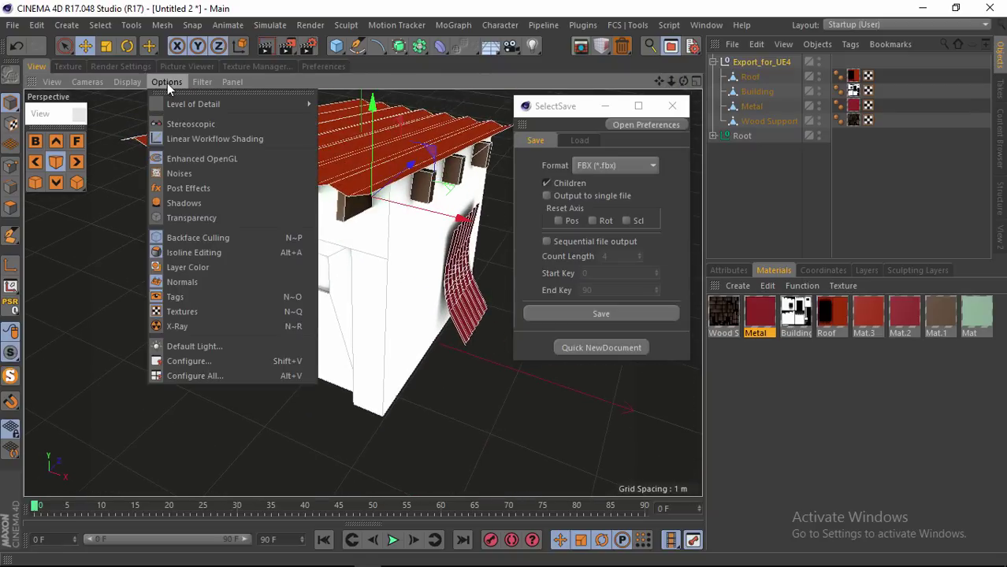
click(207, 239)
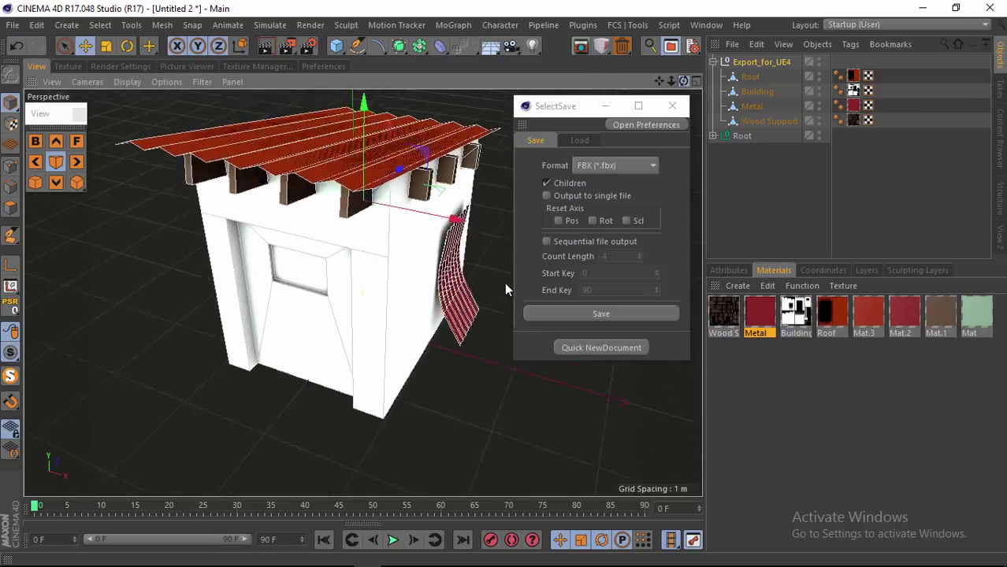
alt+drag(500, 290, 505, 290)
click(157, 79)
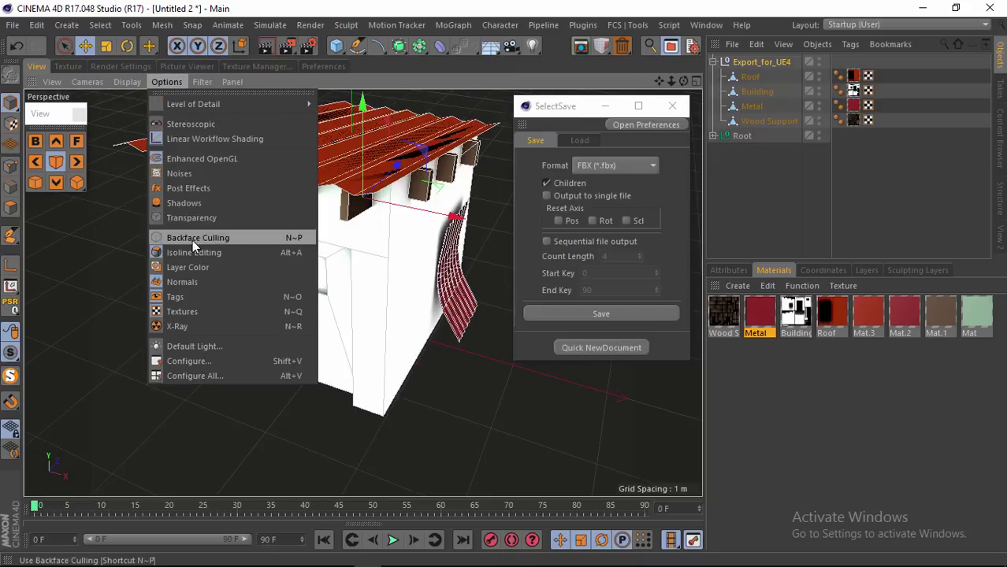
click(192, 238)
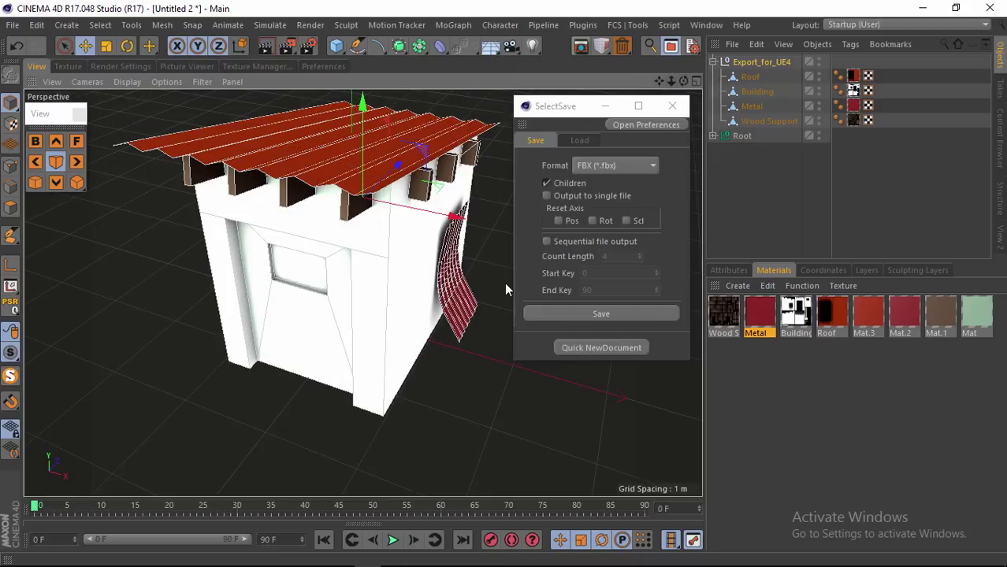
mouse_move(506, 285)
alt+mouse_down()
mouse_move(495, 286)
mouse_move(505, 284)
alt+mouse_up()
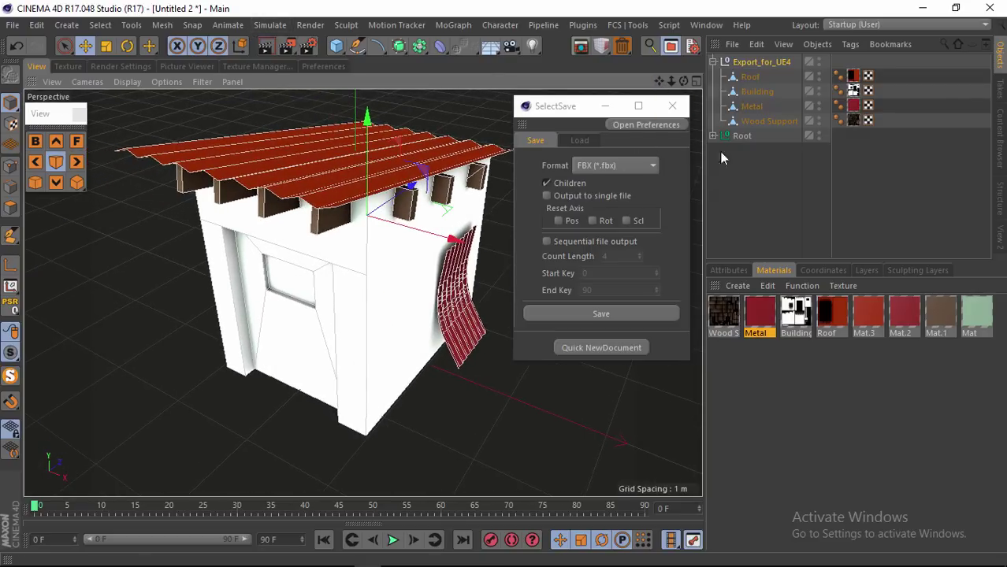
- Start the export and pick the user's Videos folder as the destination
click(599, 316)
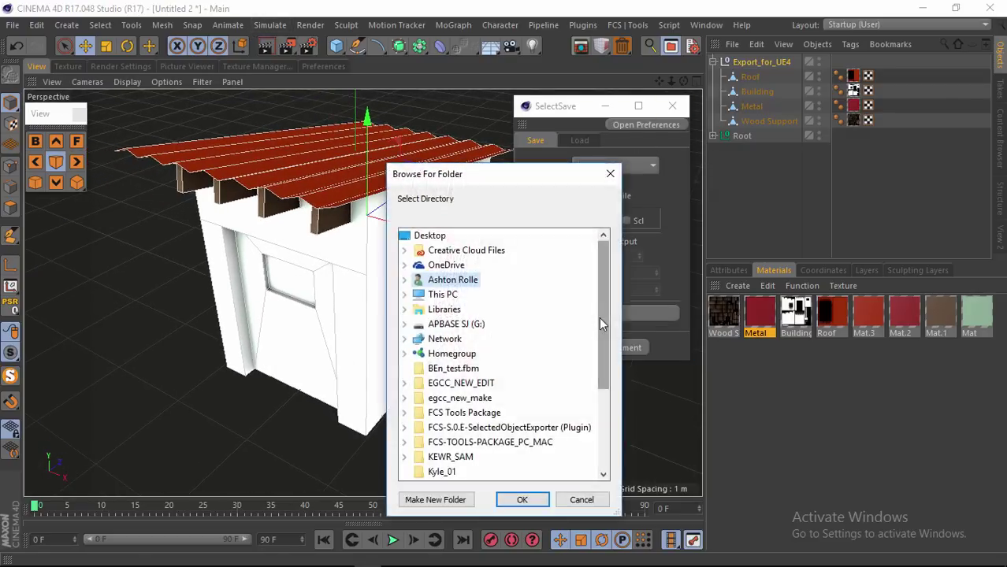
mouse_move(604, 277)
mouse_down()
mouse_move(604, 256)
mouse_move(587, 328)
mouse_move(593, 268)
mouse_up()
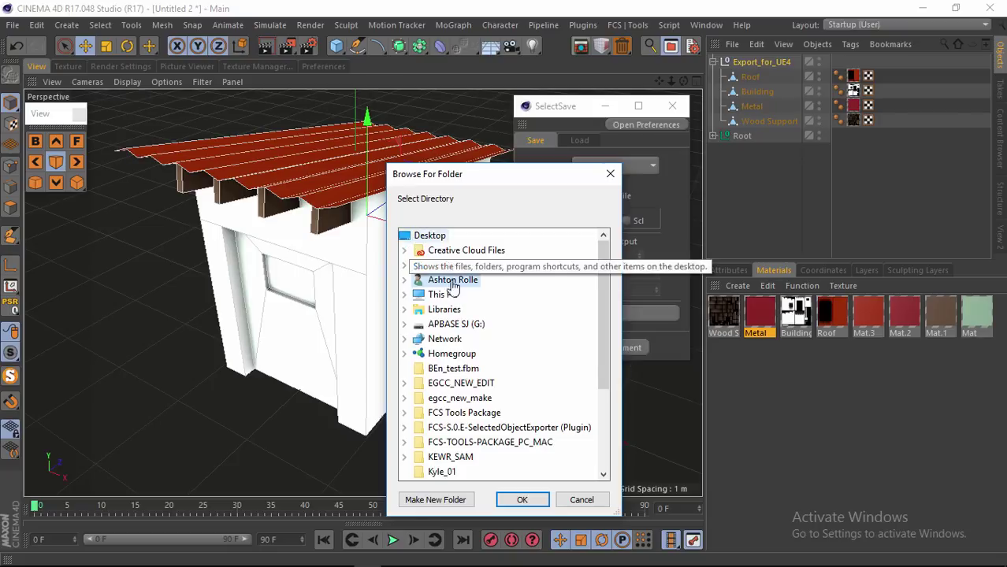
drag(602, 315, 607, 321)
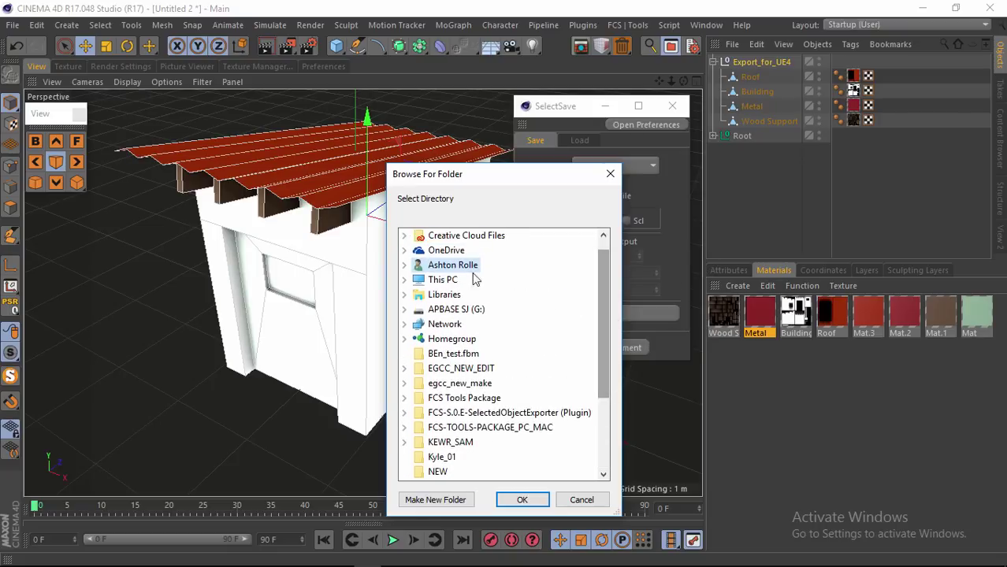
click(404, 264)
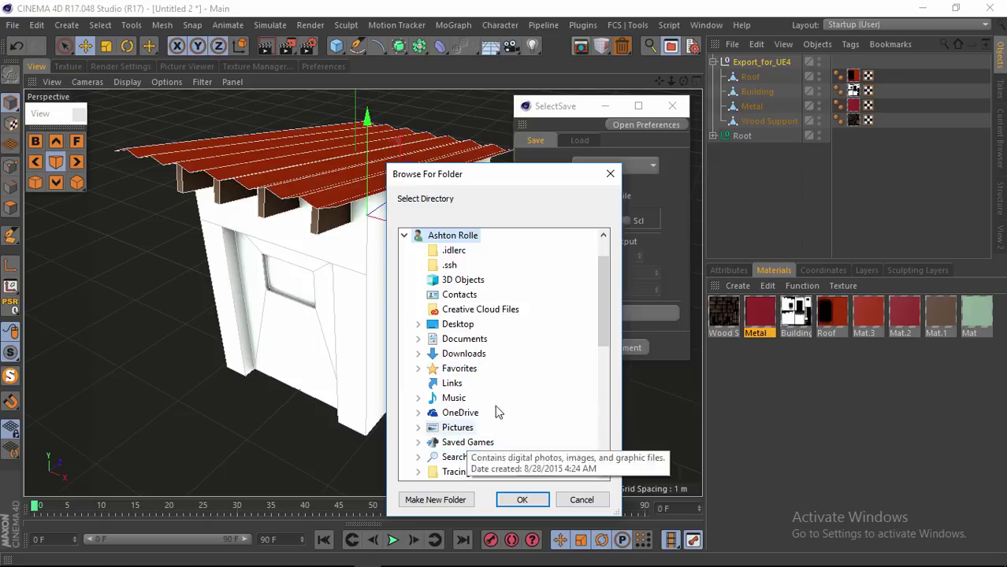
scroll(591, 331, down, 2)
scroll(591, 339, down, 2)
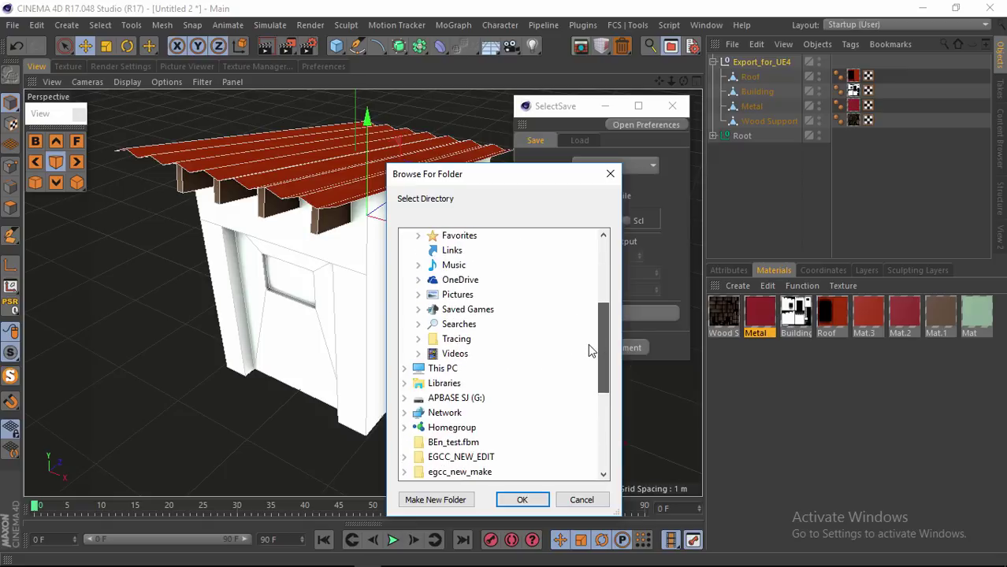
double_click(441, 354)
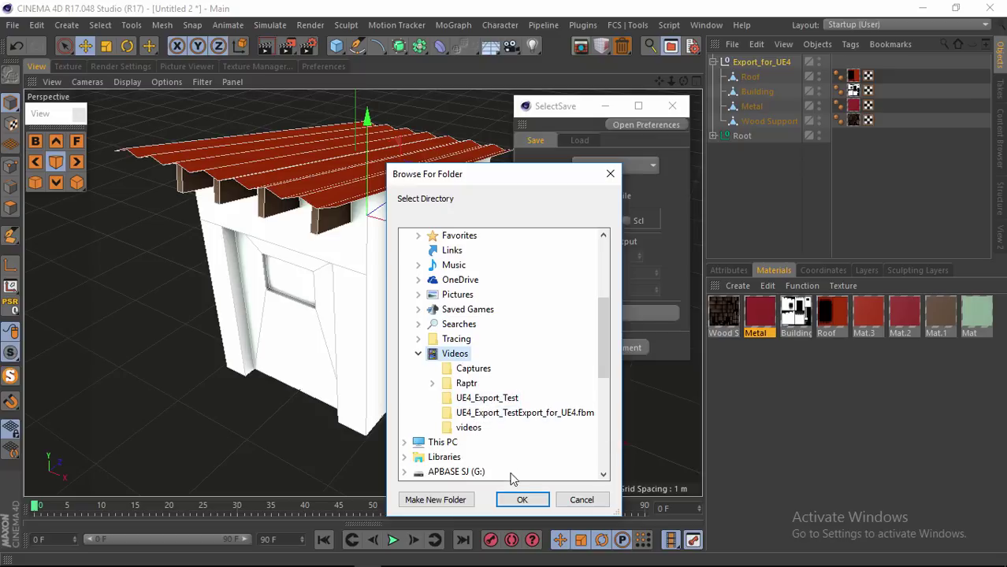
- Confirm Videos as the destination and accept the FBX export settings
click(521, 500)
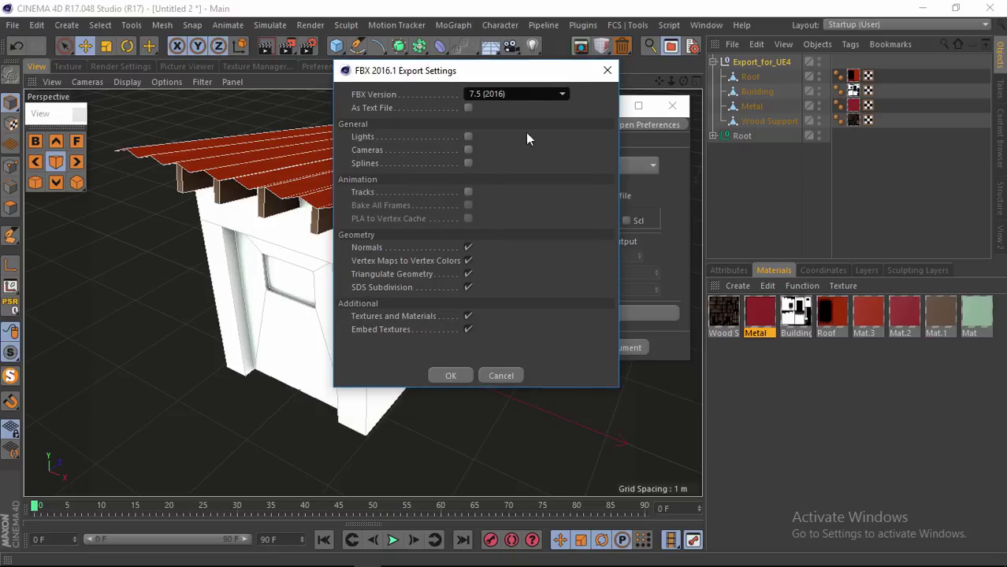
click(454, 375)
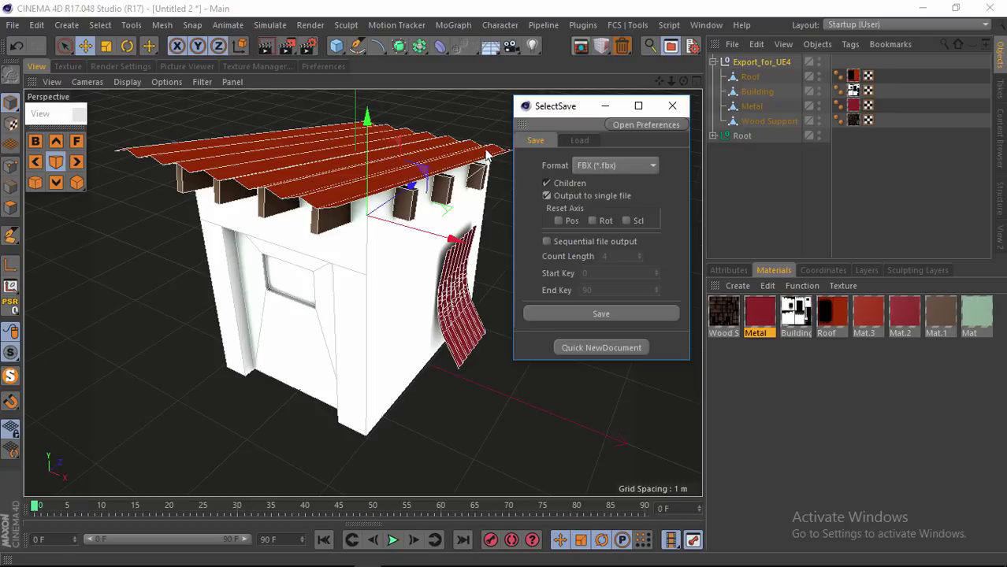
- In Videos, reuse the existing FBX file name and start adding '_2016' before the extension
click(599, 314)
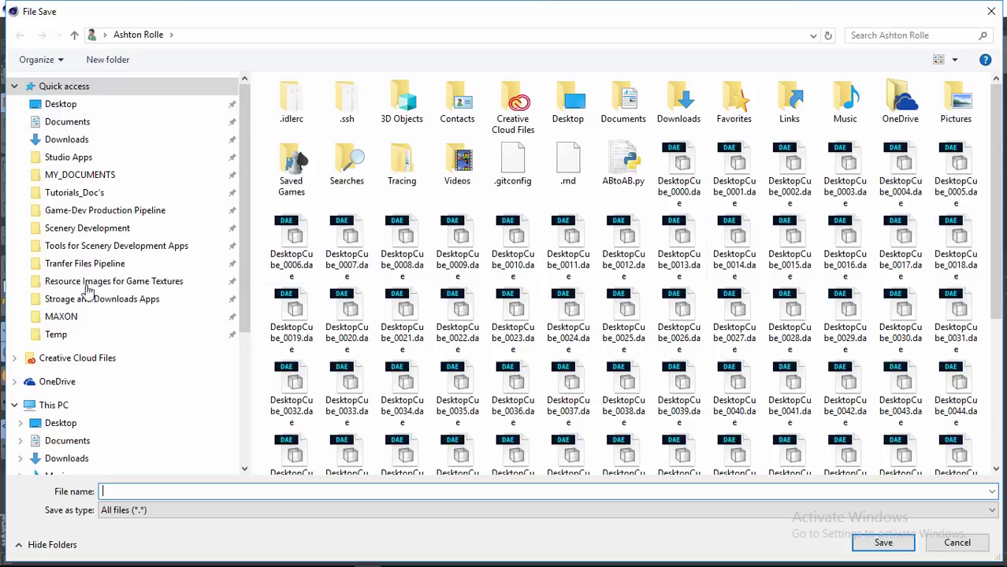
scroll(158, 371, down, 2)
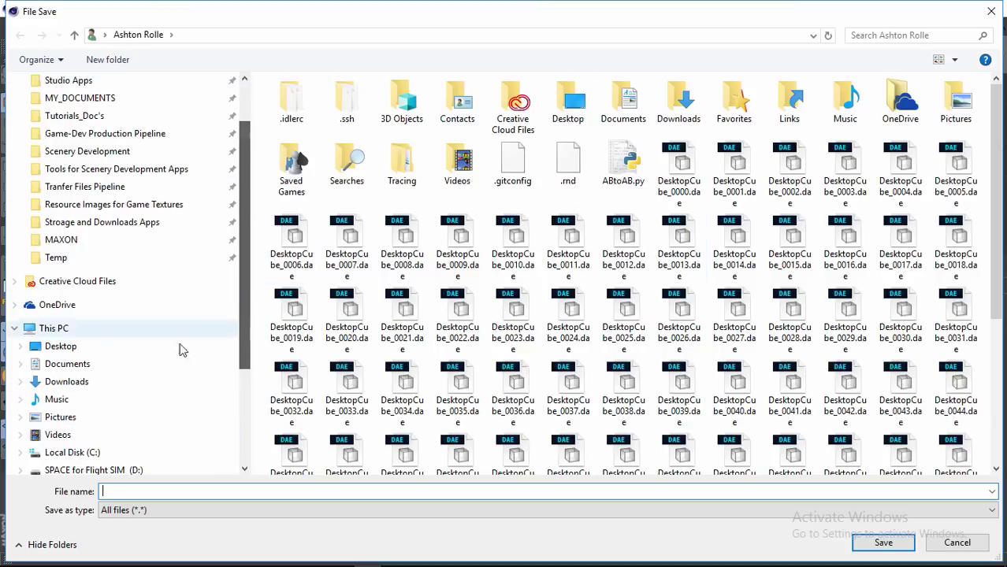
click(63, 435)
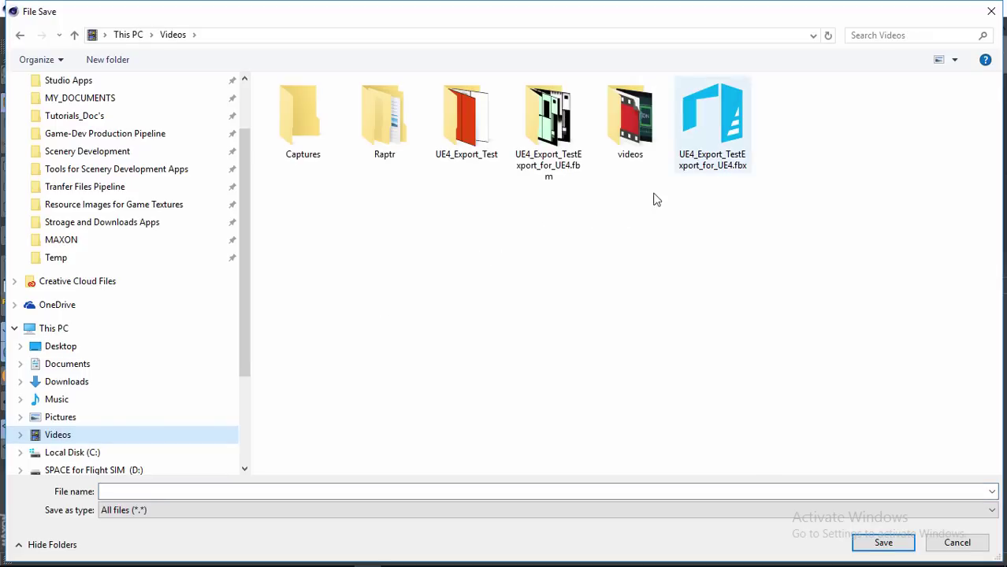
click(712, 115)
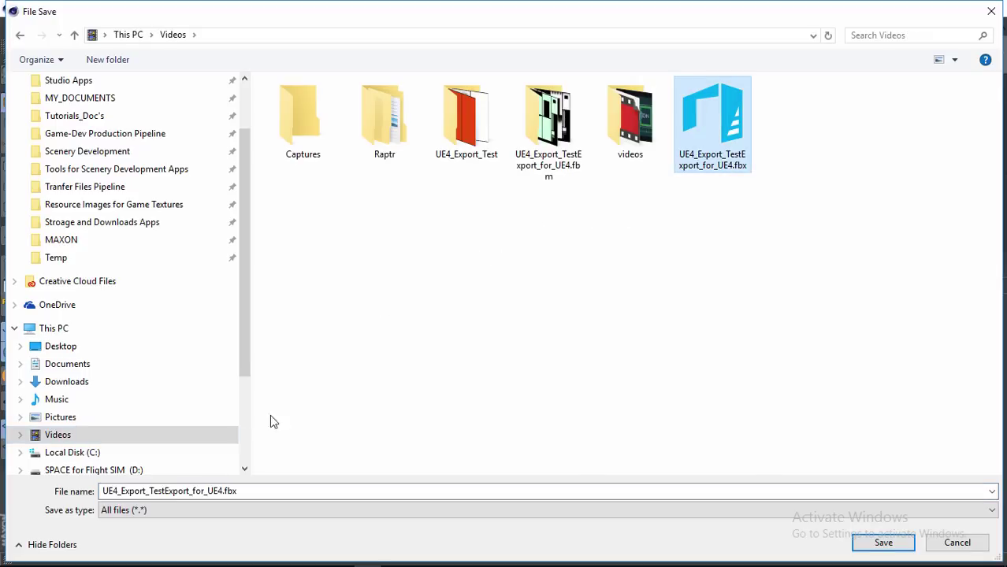
click(223, 491)
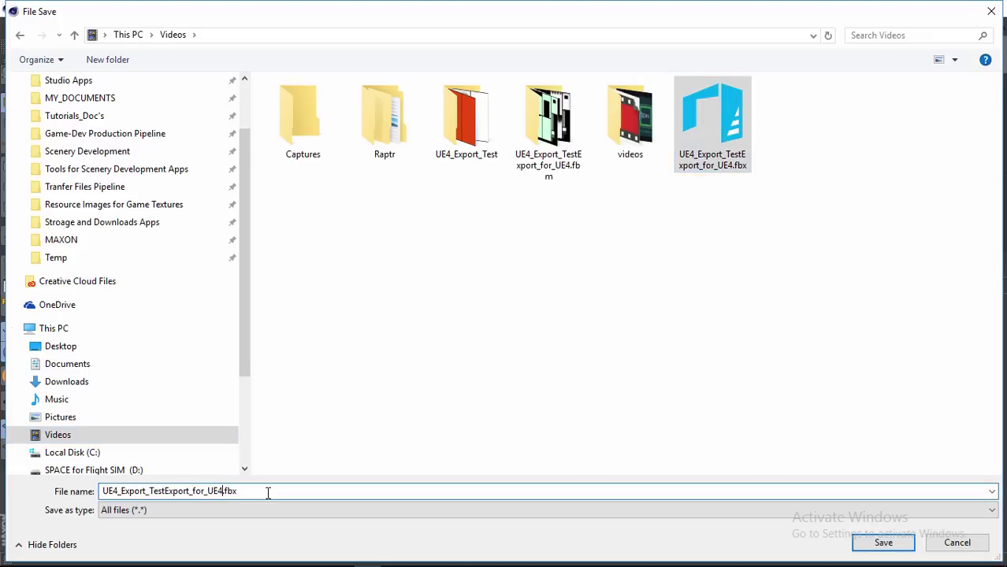
text(_2016)
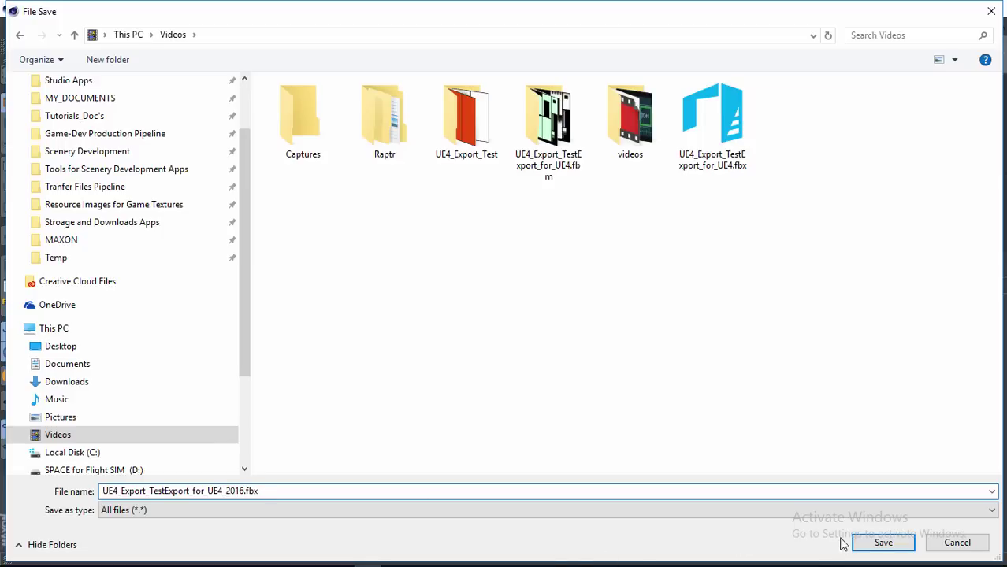
- Save the export keeping FBX version 7.5 (2016), then inspect the Root group's contents
click(881, 544)
drag(821, 245, 419, 91)
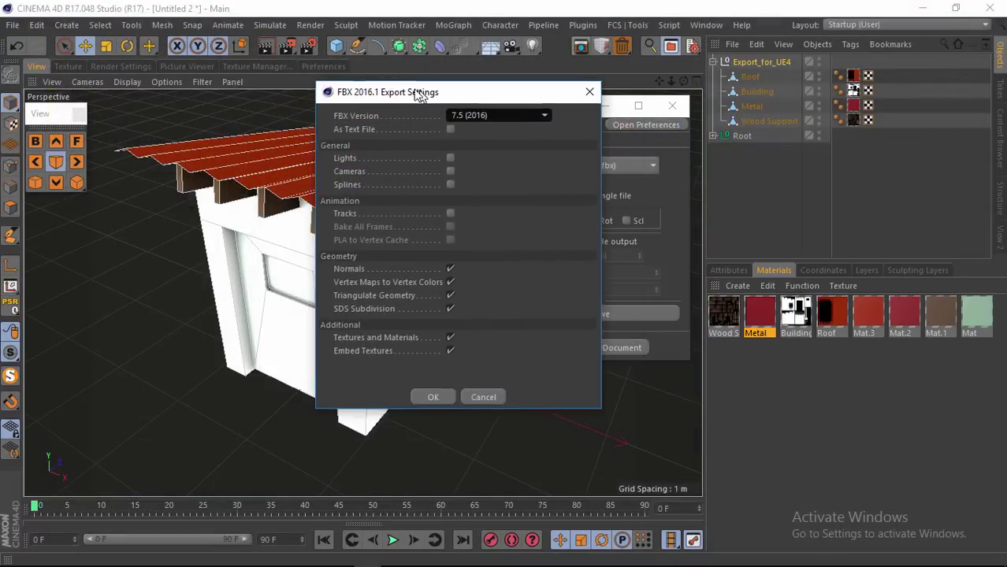
click(502, 113)
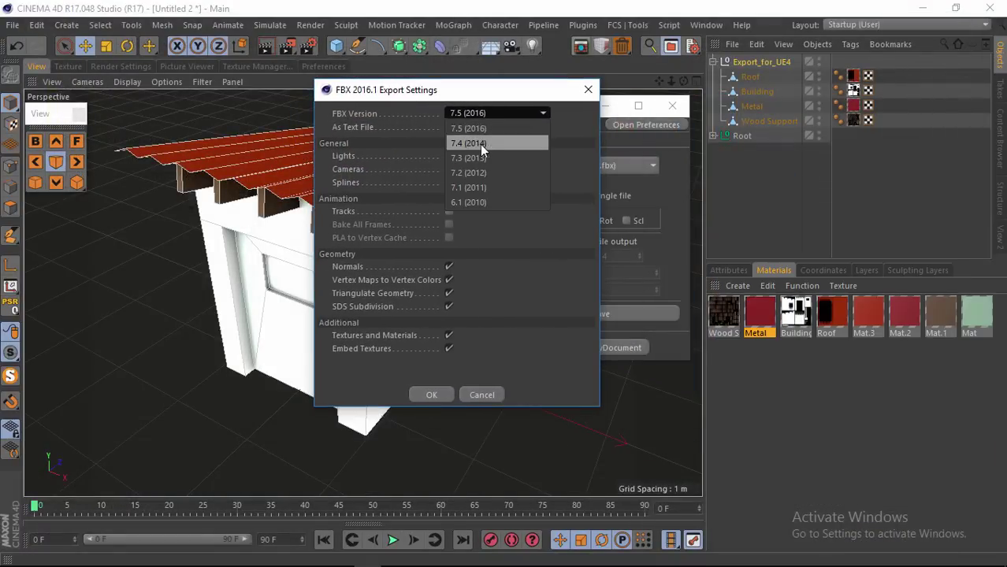
click(491, 128)
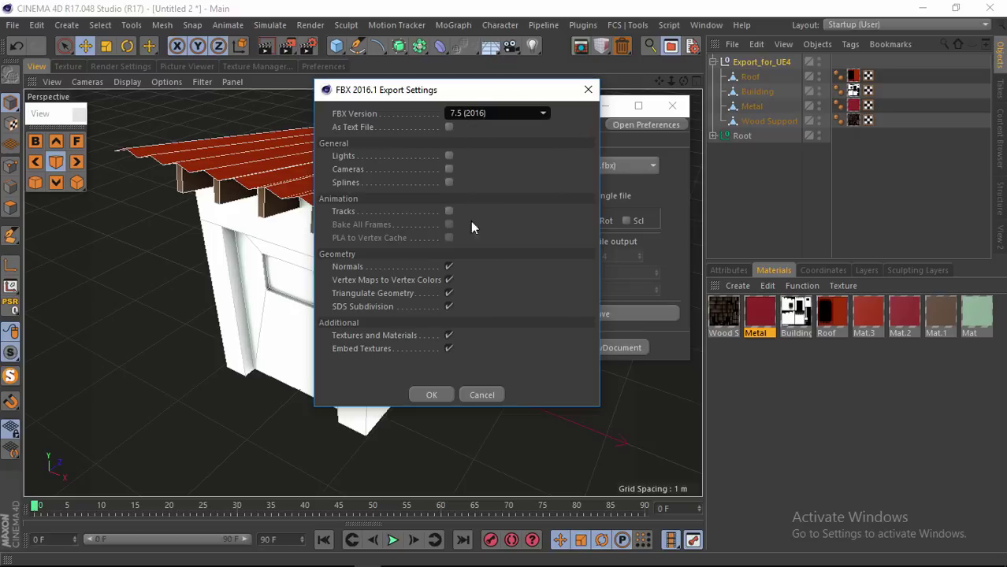
click(431, 394)
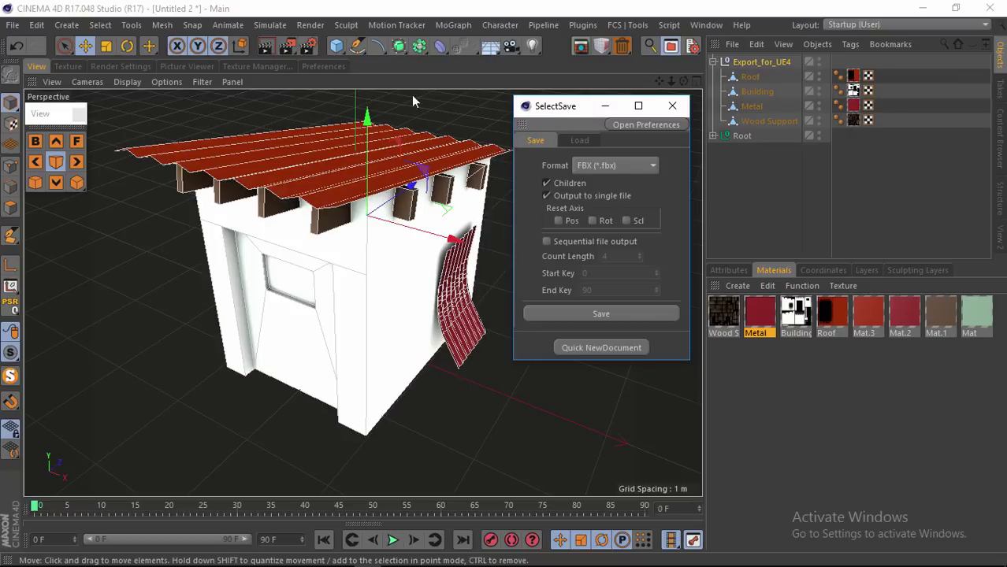
click(713, 136)
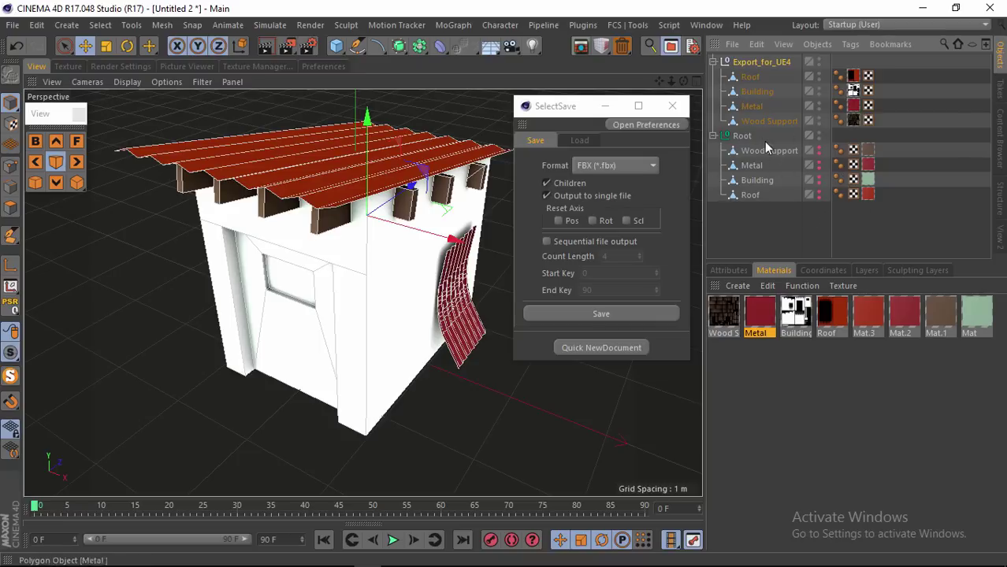
click(713, 136)
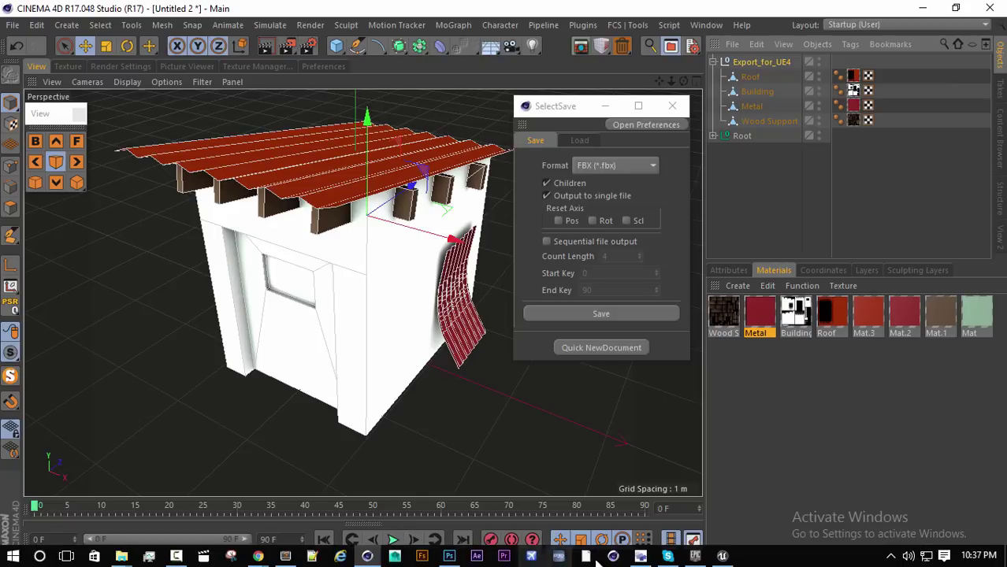
mouse_move(722, 557)
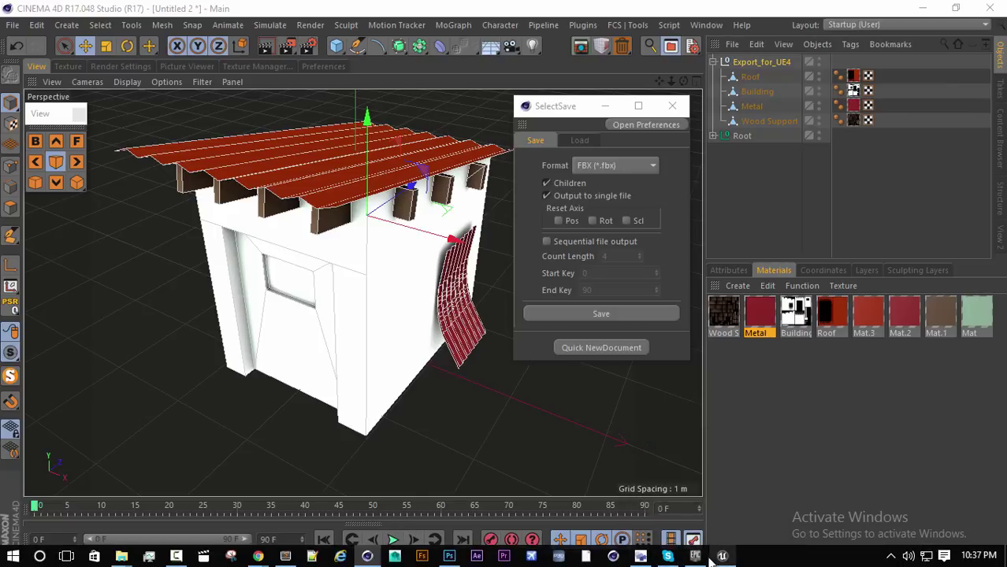
- Import UE4_Export_TestExport_for_UE4_2016.fbx from Videos via Unreal's Content Browser
click(716, 557)
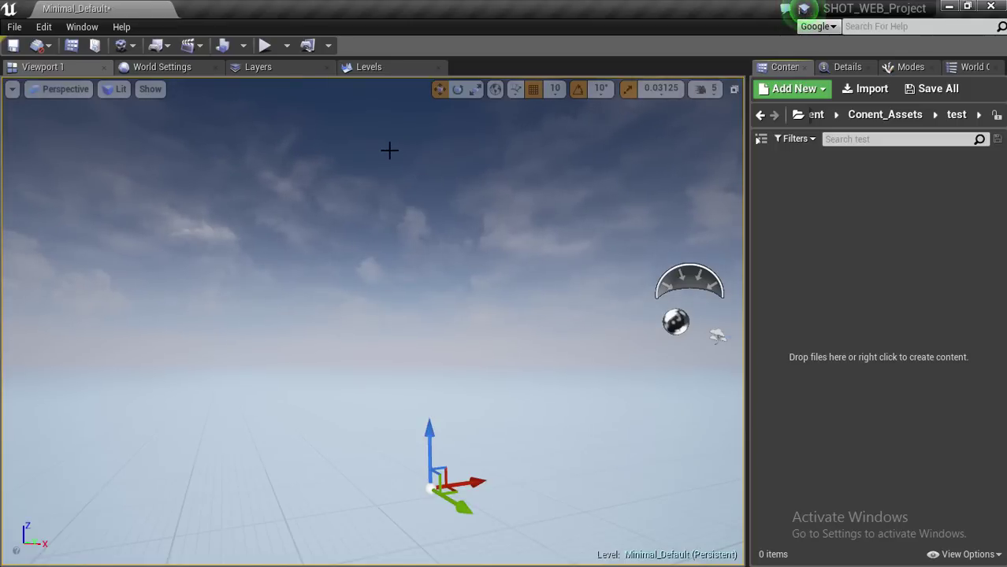
click(864, 89)
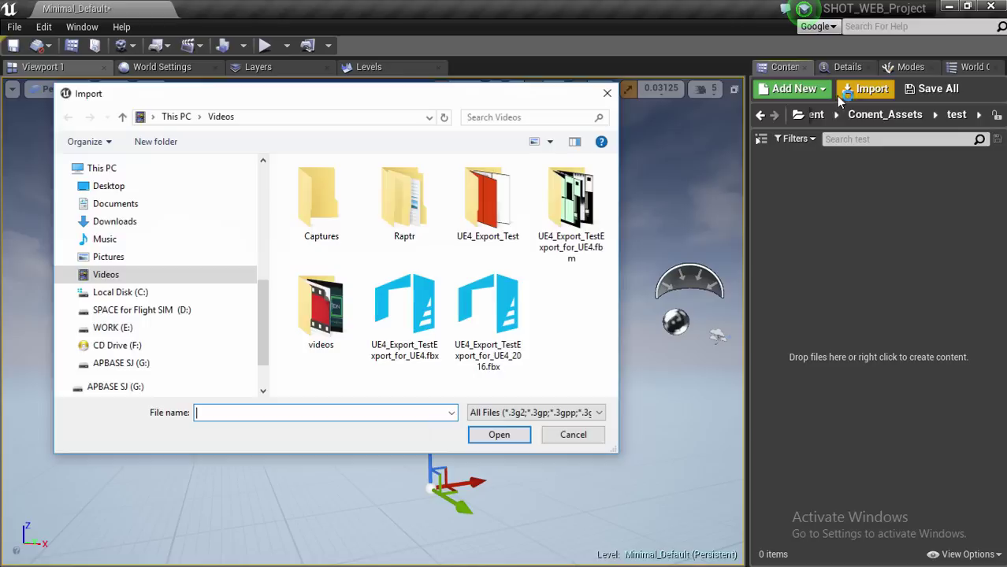
click(498, 312)
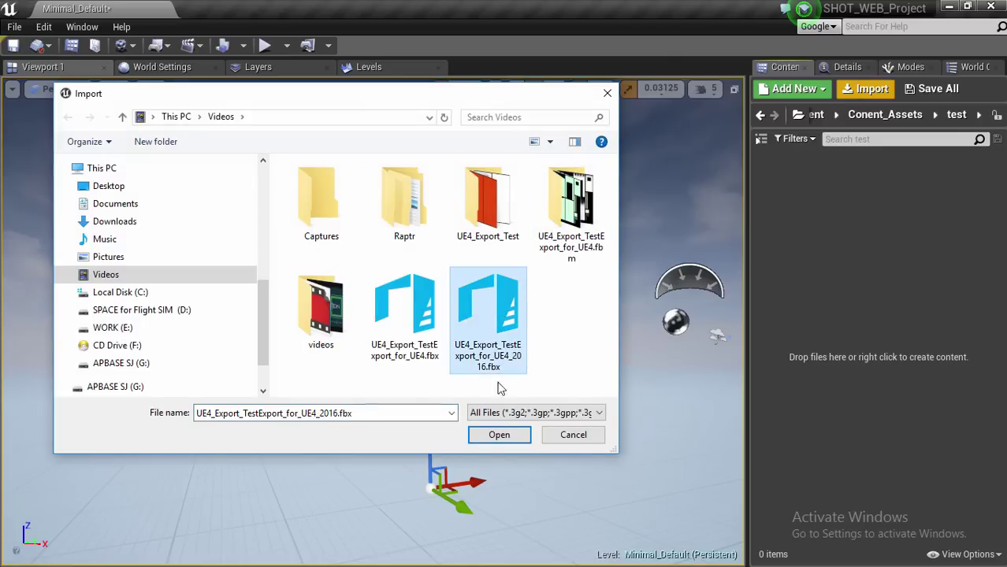
click(498, 435)
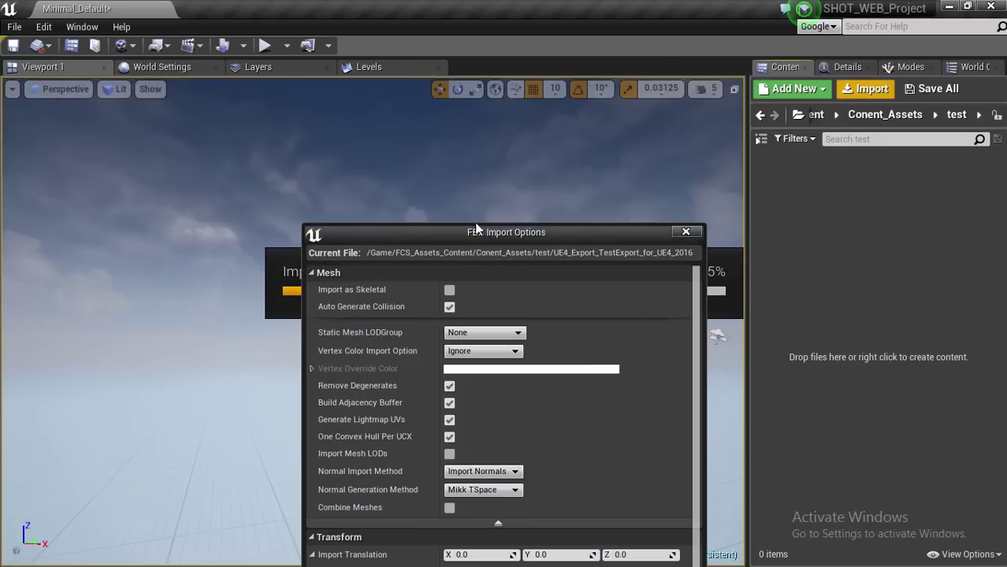
drag(484, 233, 404, 25)
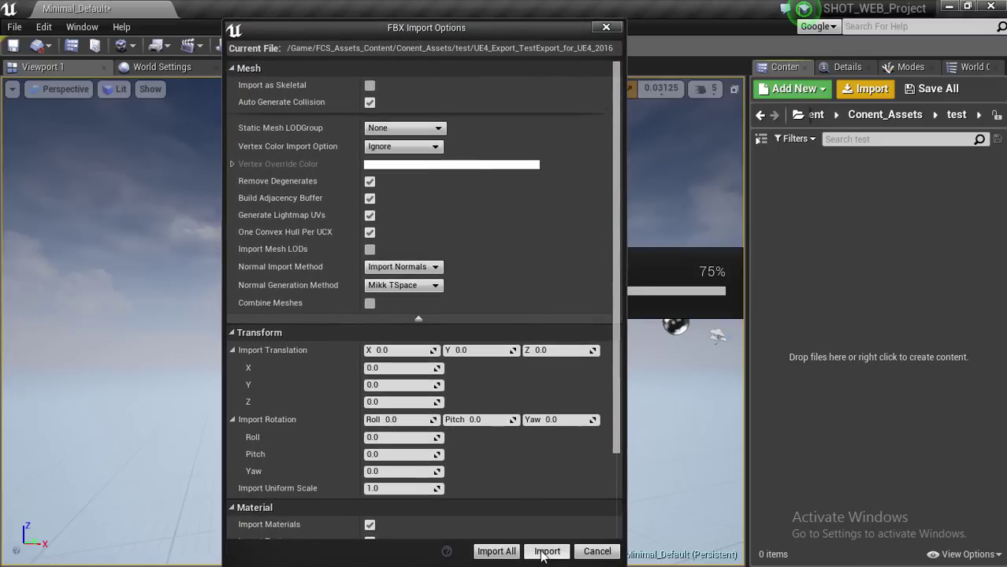
- Run the FBX import and close the smoothing-group warning log
click(547, 551)
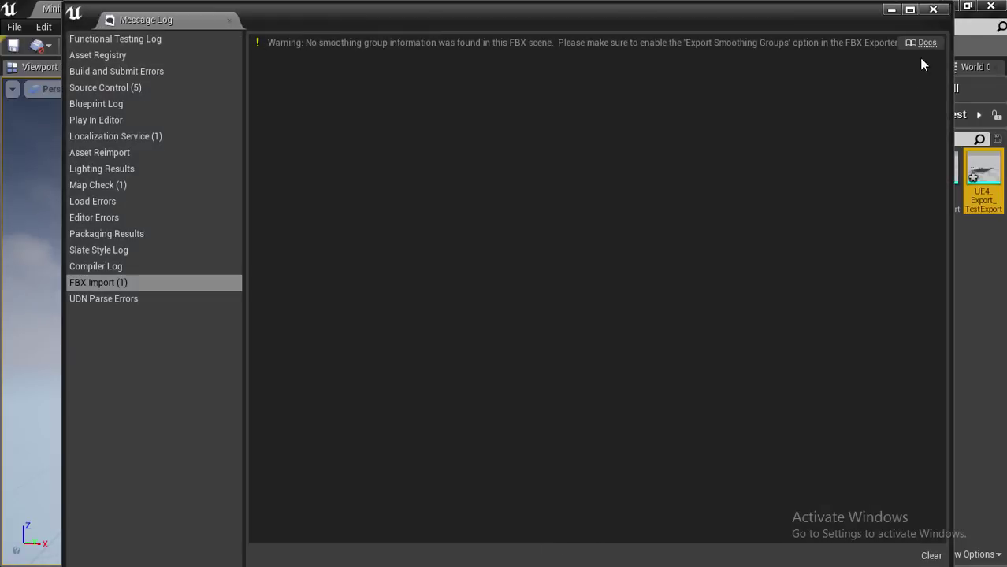
click(930, 11)
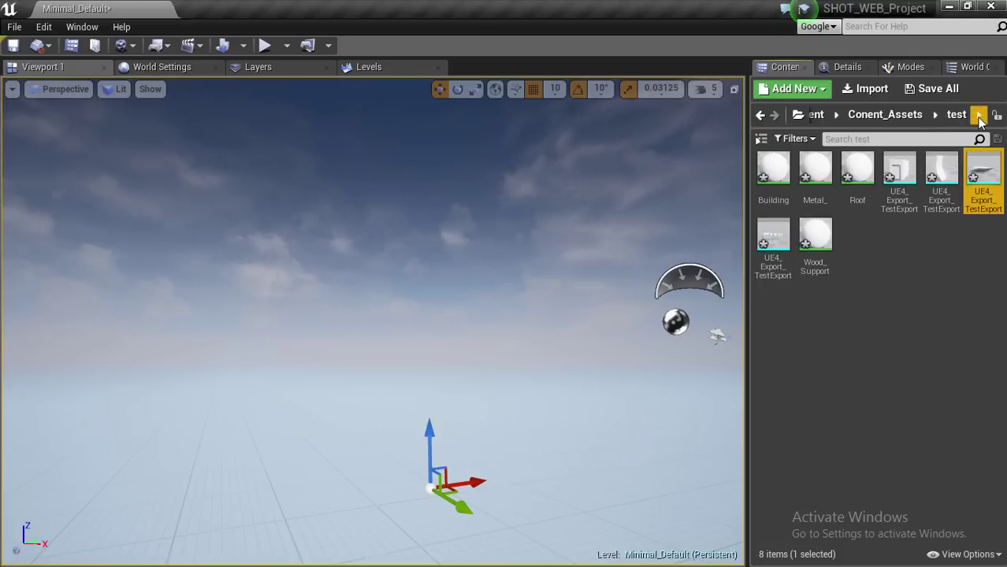
- Open the empty test2 folder under Conent_Assets
click(884, 115)
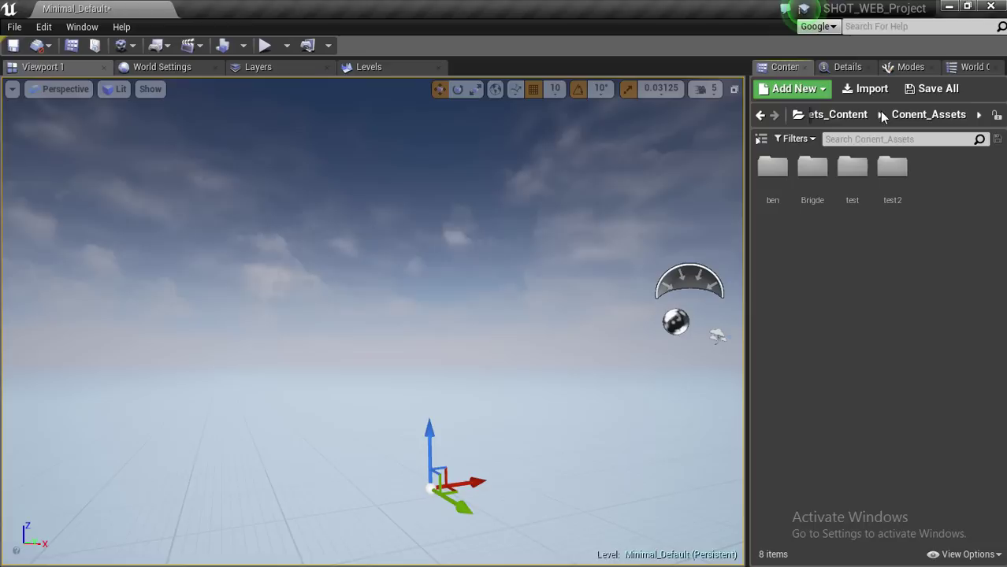
double_click(892, 167)
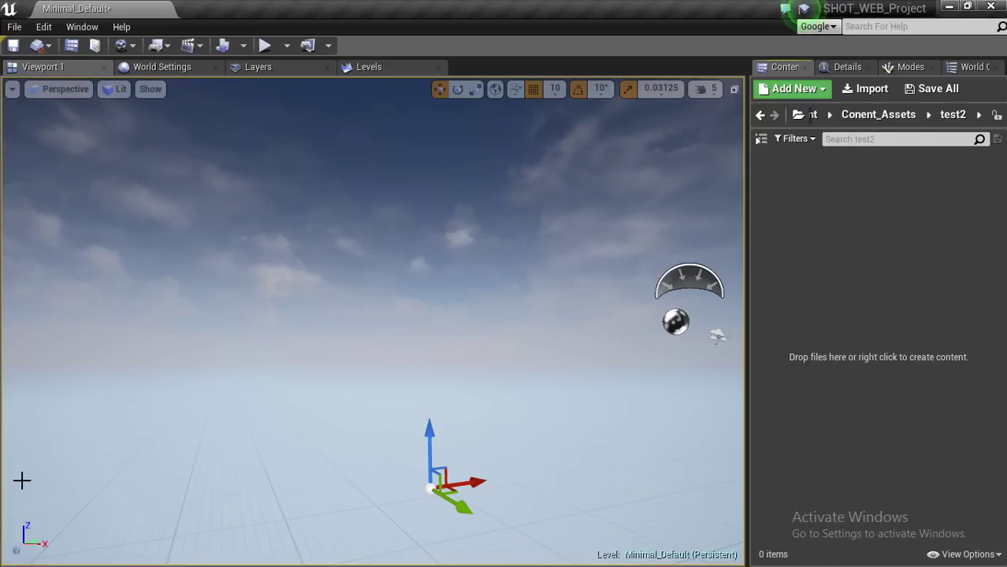
key(super)
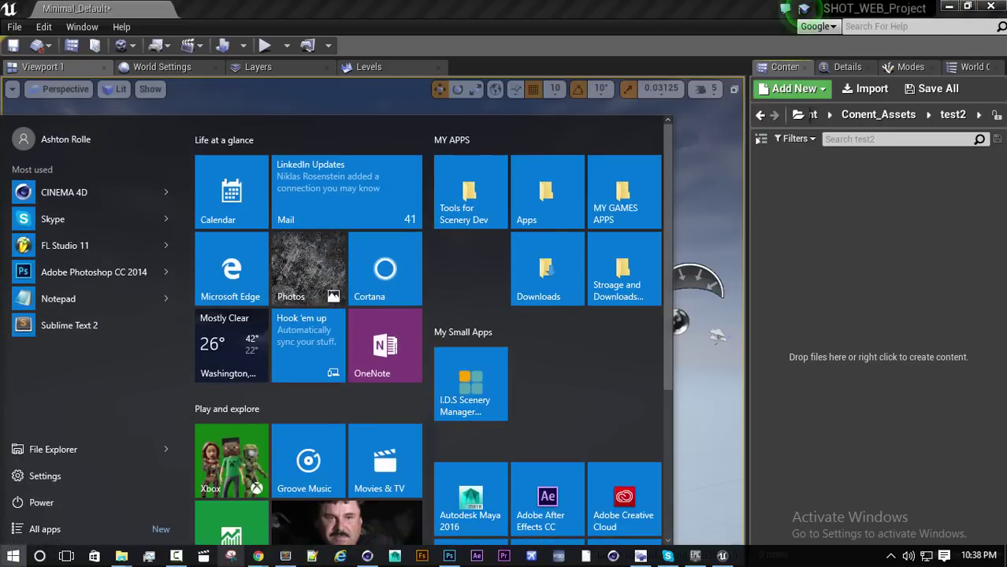
key(super)
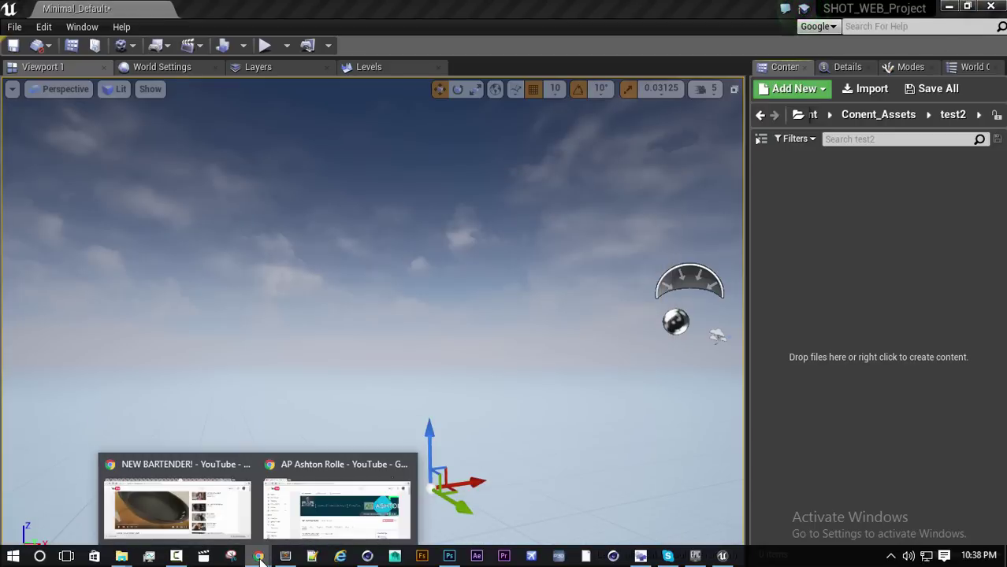
- Bring up Chrome briefly, minimise it, and open the Start menu
click(319, 516)
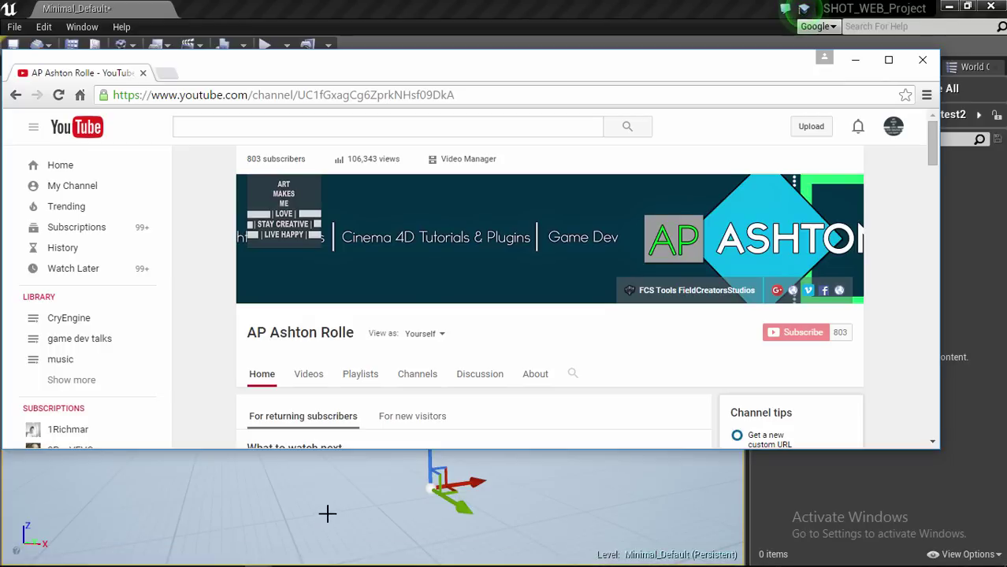
click(855, 59)
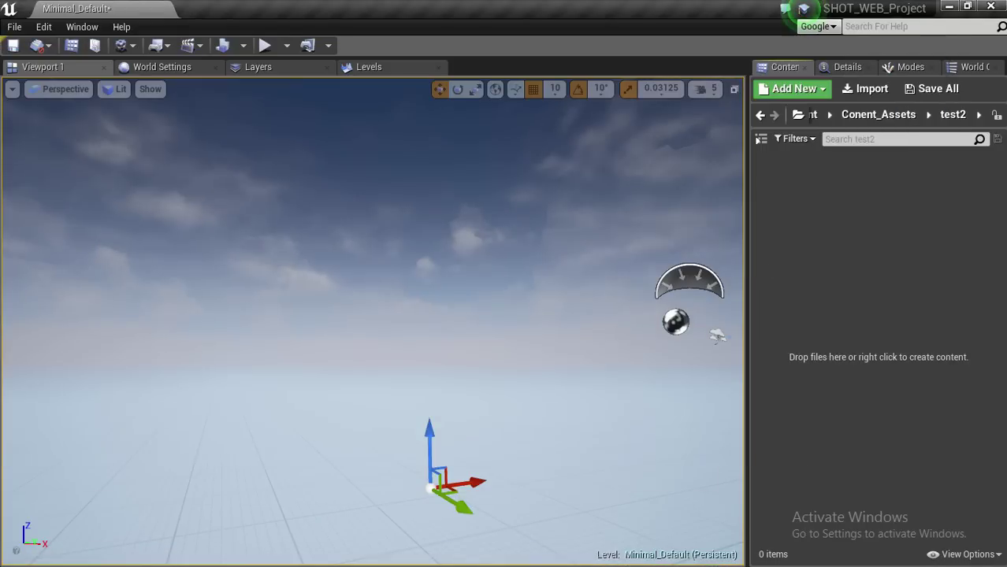
click(12, 557)
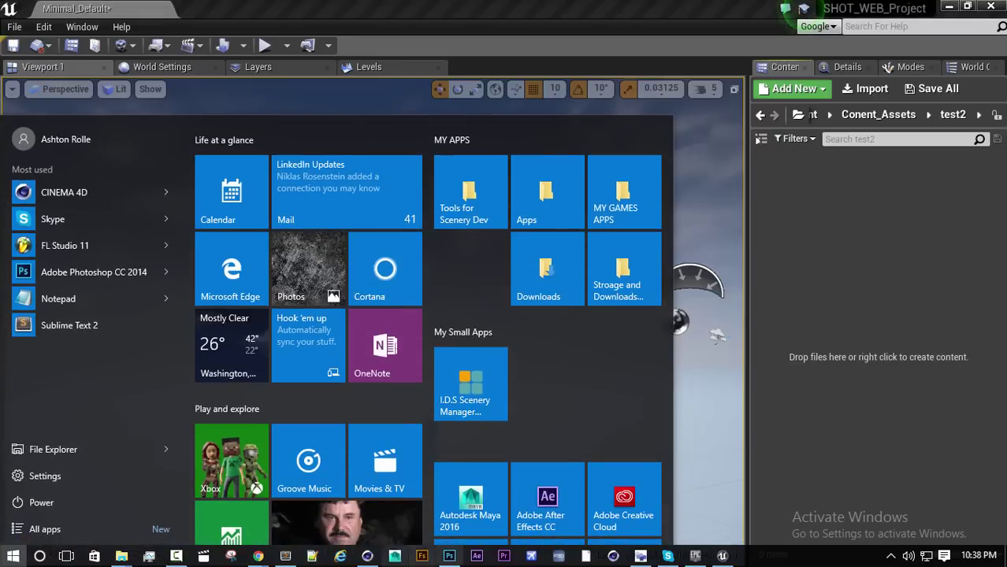
- Return to Cinema 4D and open the Building material to view its Luminance texture
click(367, 557)
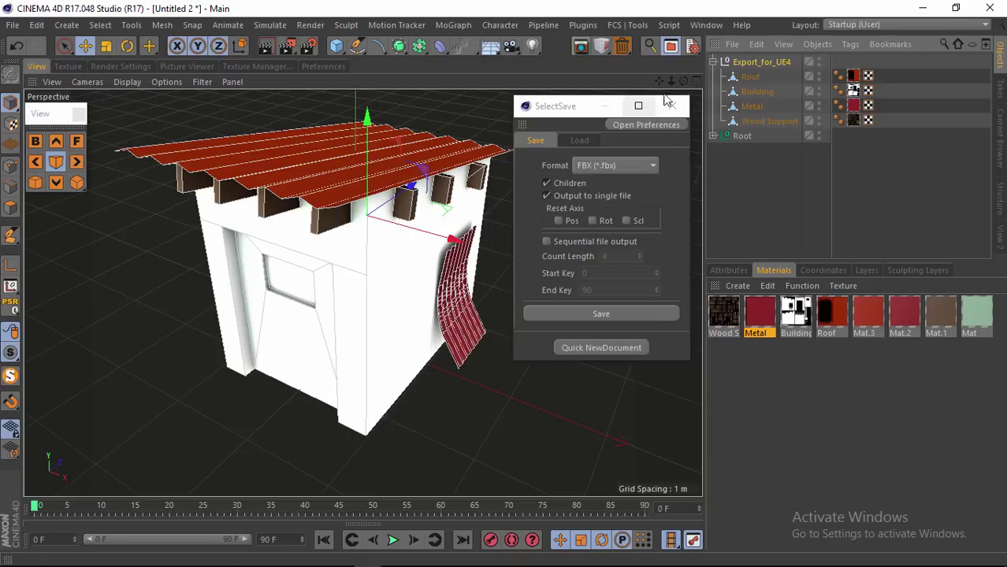
mouse_move(681, 84)
mouse_down()
mouse_move(504, 281)
mouse_move(281, 291)
mouse_up()
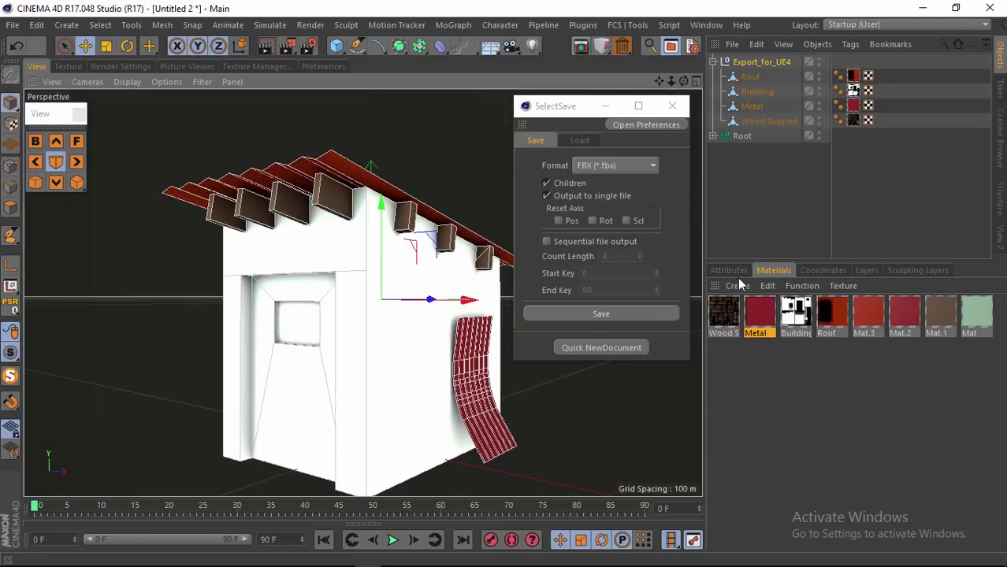
click(804, 306)
double_click(796, 311)
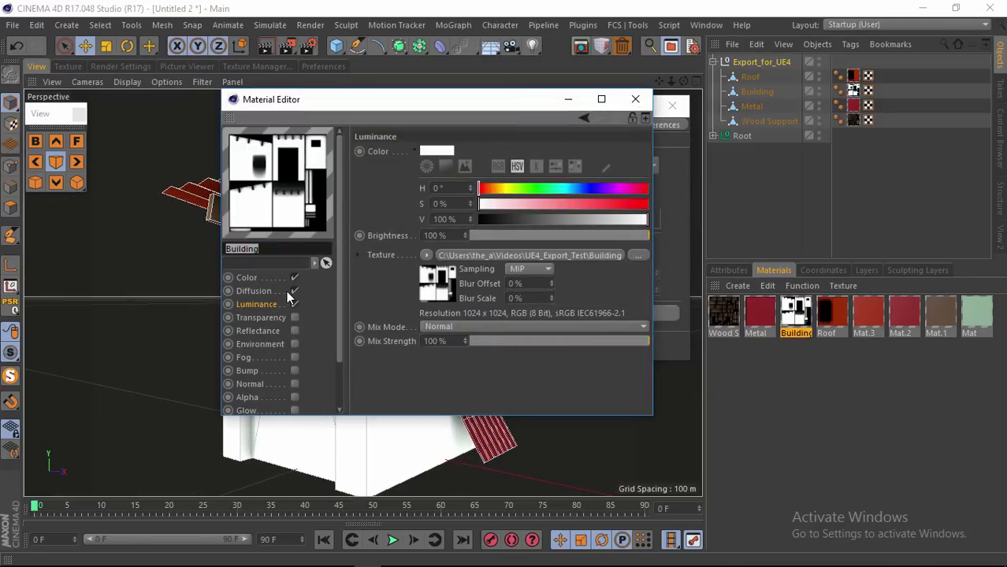
mouse_move(344, 250)
mouse_down()
mouse_move(339, 308)
mouse_move(349, 238)
mouse_move(604, 299)
mouse_up()
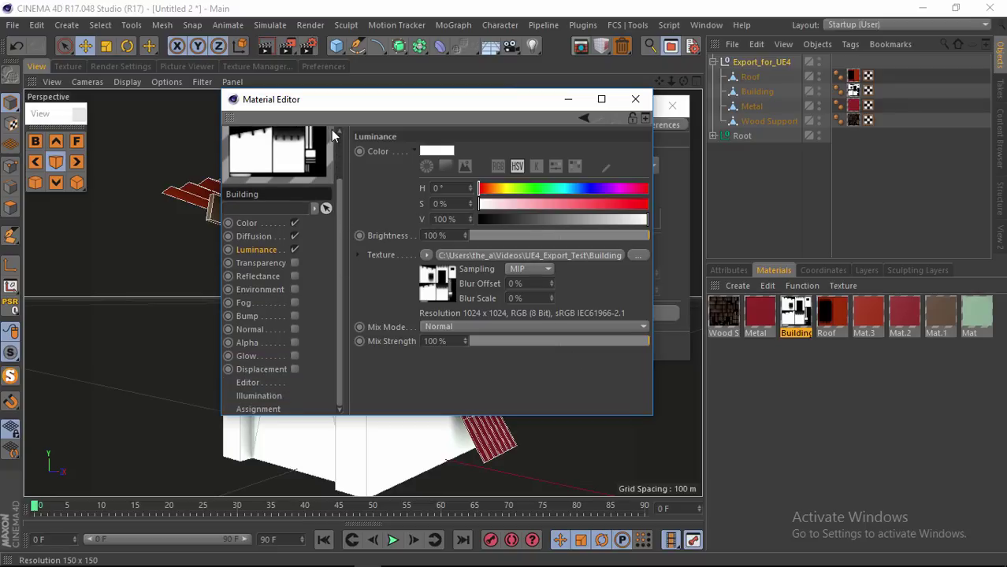
mouse_move(340, 199)
mouse_down()
mouse_move(343, 151)
mouse_move(338, 181)
mouse_up()
- Close the material editor and save the export as UE4_Export_TestExport_for_UE4_v2010.fbx
click(635, 100)
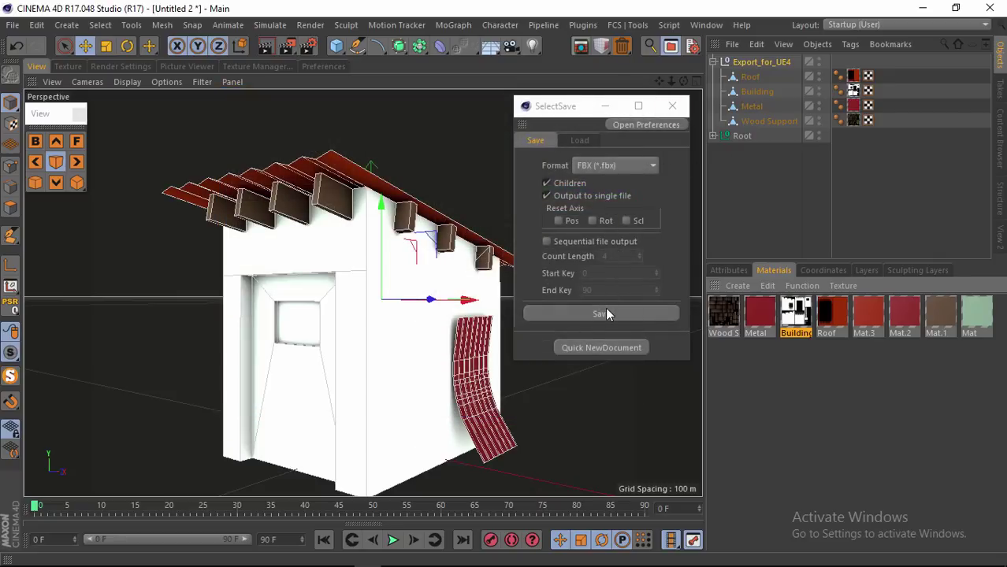
click(605, 311)
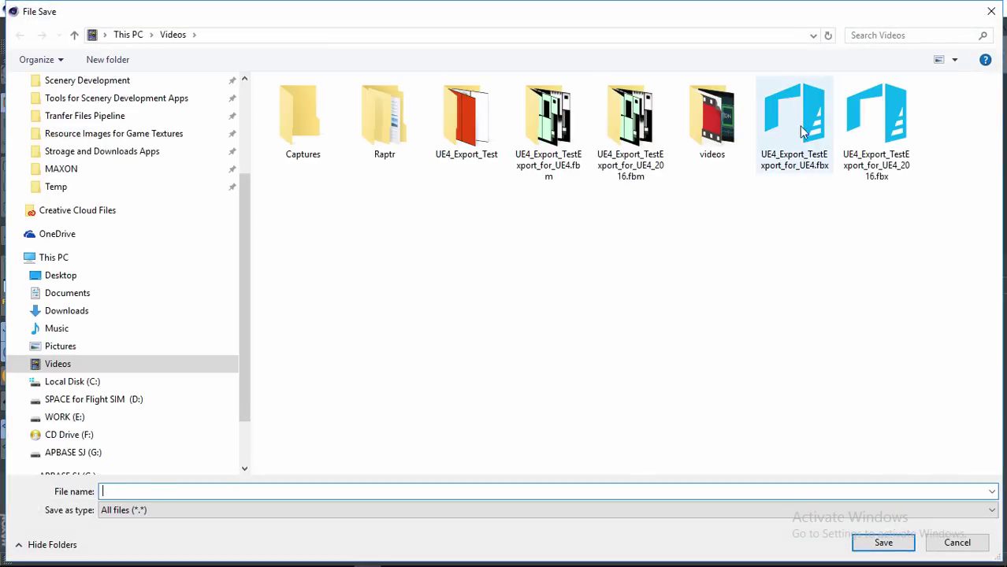
click(797, 120)
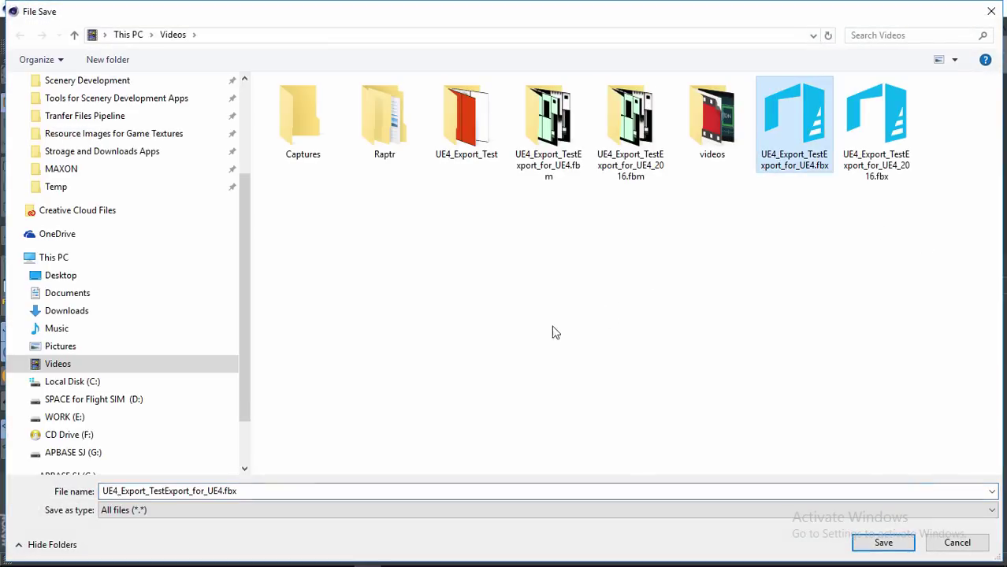
click(223, 490)
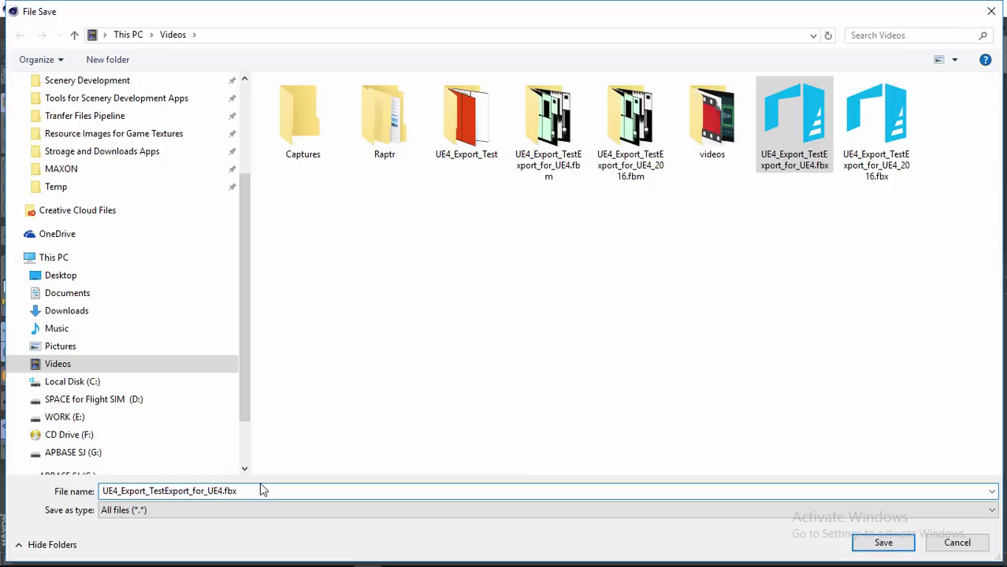
text(_v)
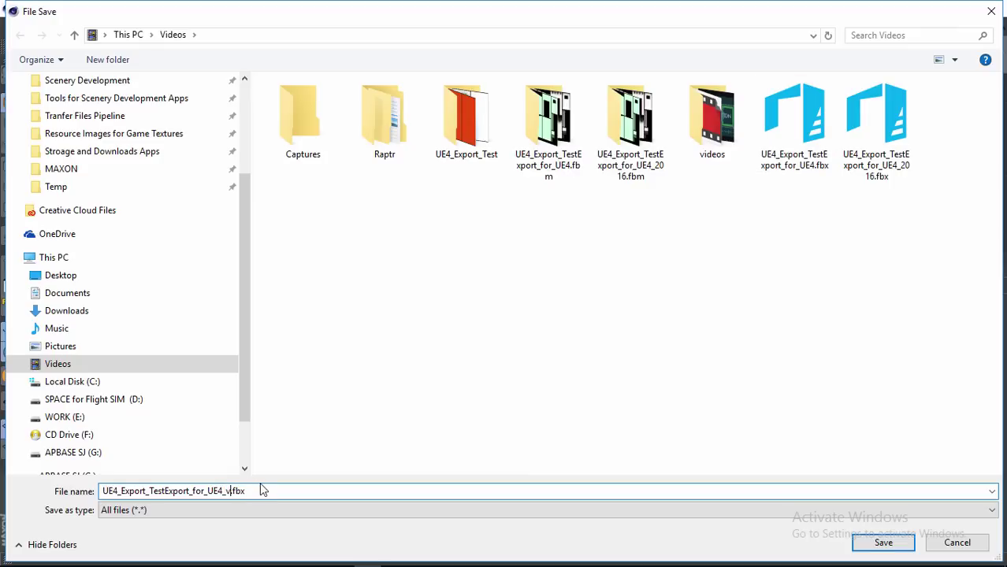
text(2010)
click(878, 553)
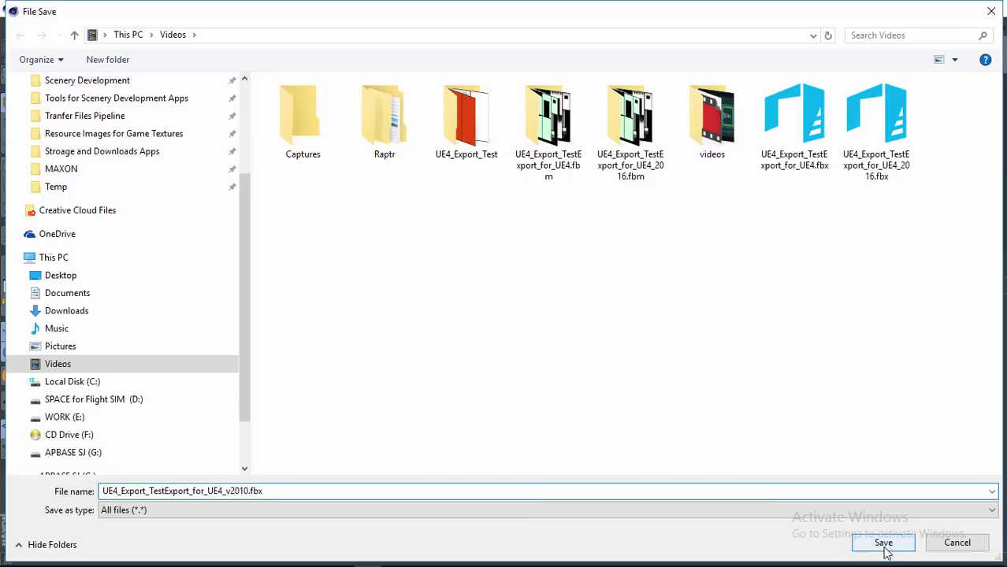
- Choose FBX version 6.1 (2010) in the export settings and confirm
click(883, 552)
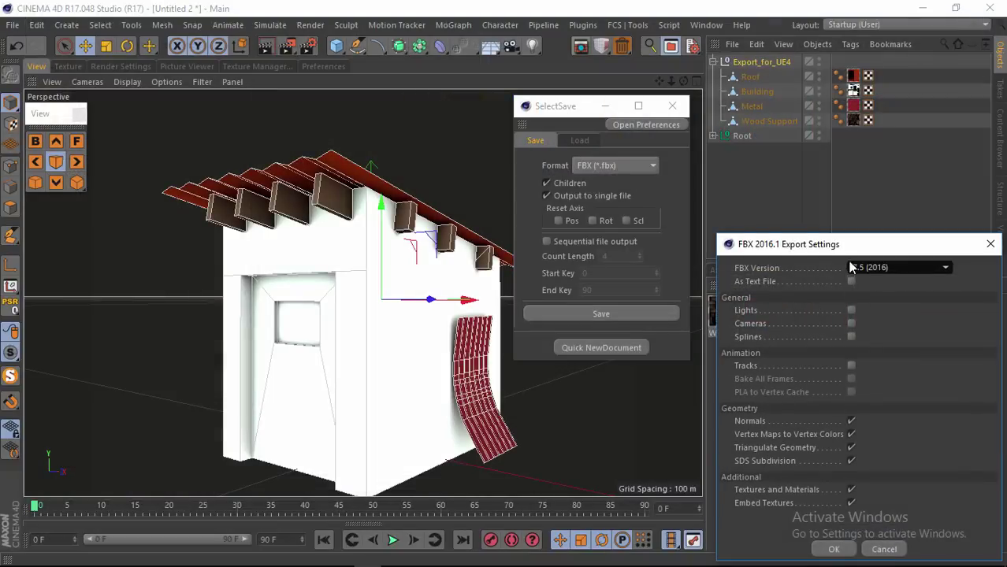
drag(846, 256, 418, 128)
click(455, 131)
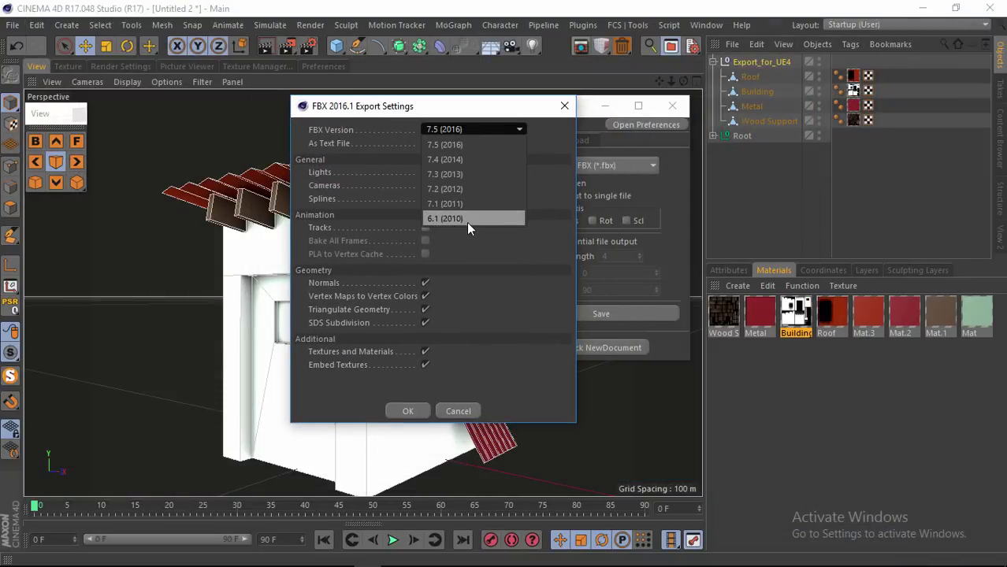
click(467, 219)
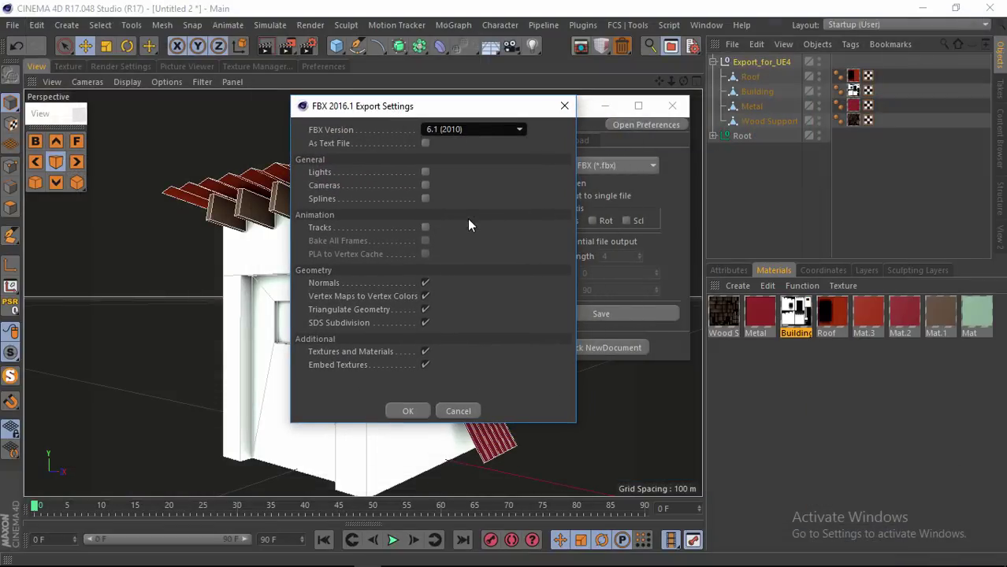
click(408, 413)
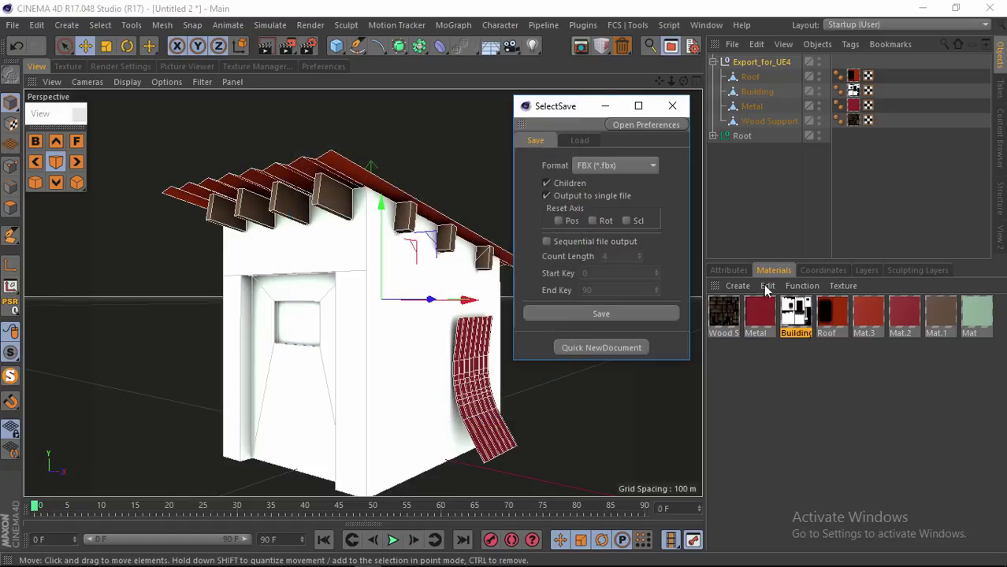
- Import the UE4_Export_TestExport_for_UE4_v2010 house FBX into the test2 folder using the FBX Import Options
click(722, 557)
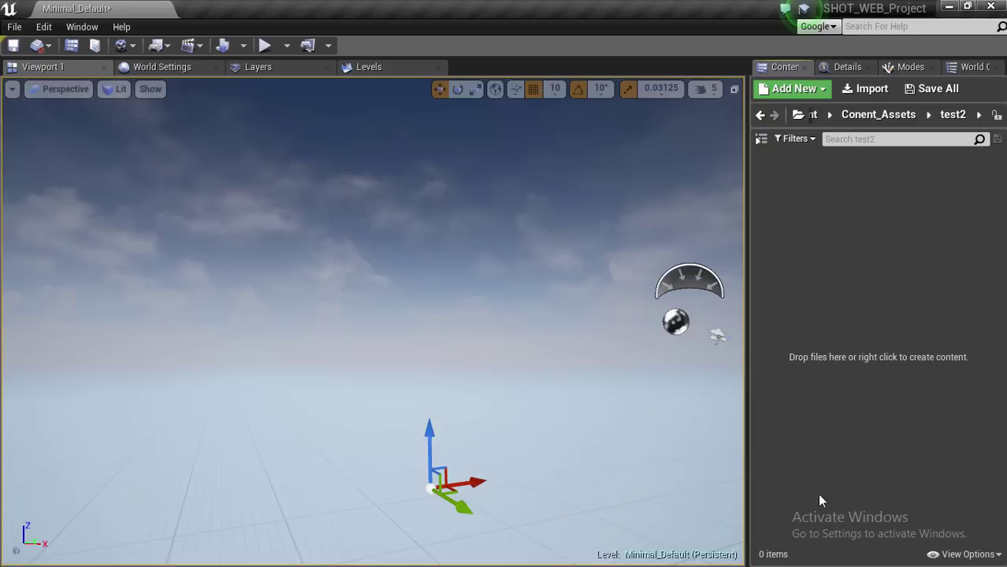
click(864, 94)
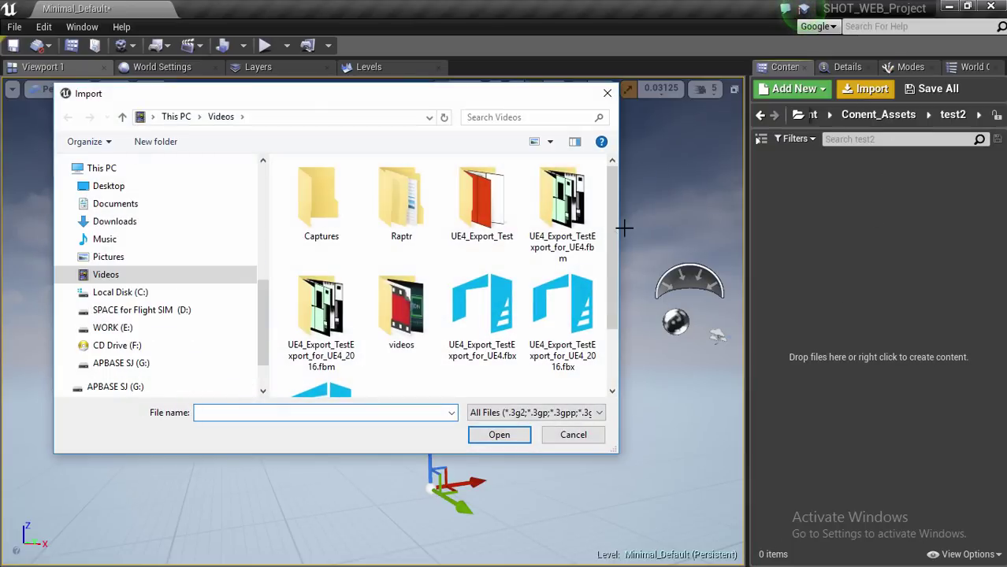
drag(608, 231, 598, 353)
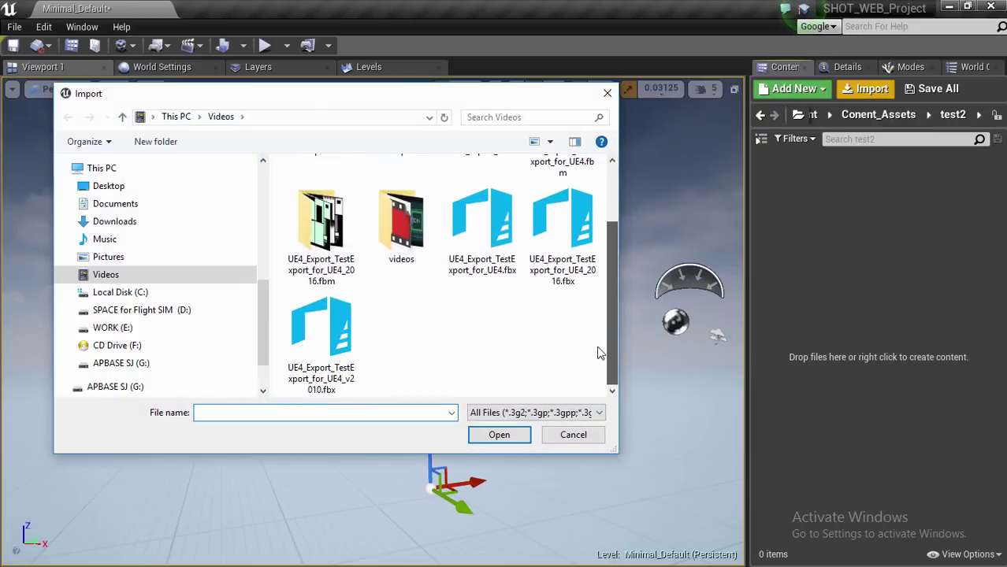
click(323, 361)
click(488, 435)
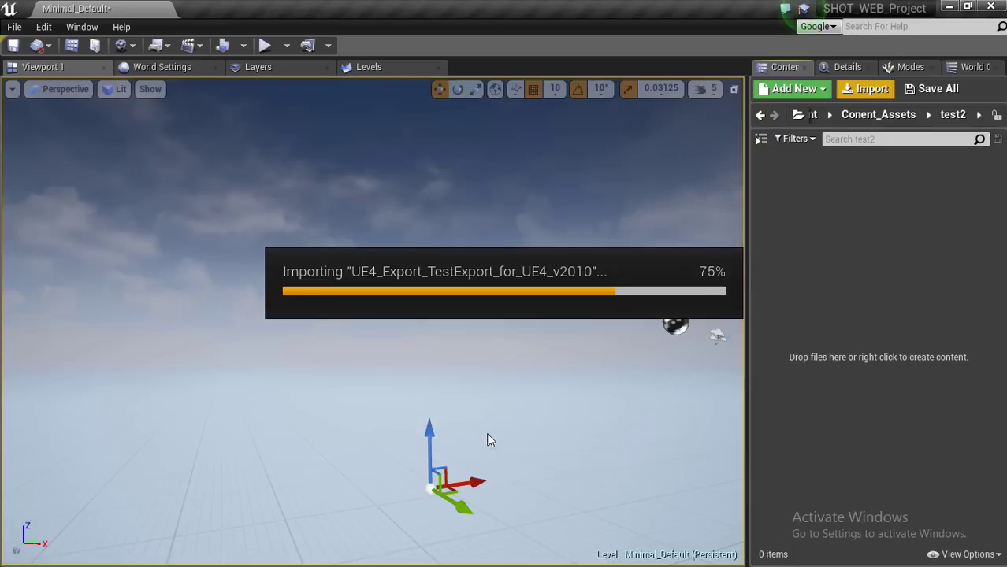
drag(455, 225, 350, 27)
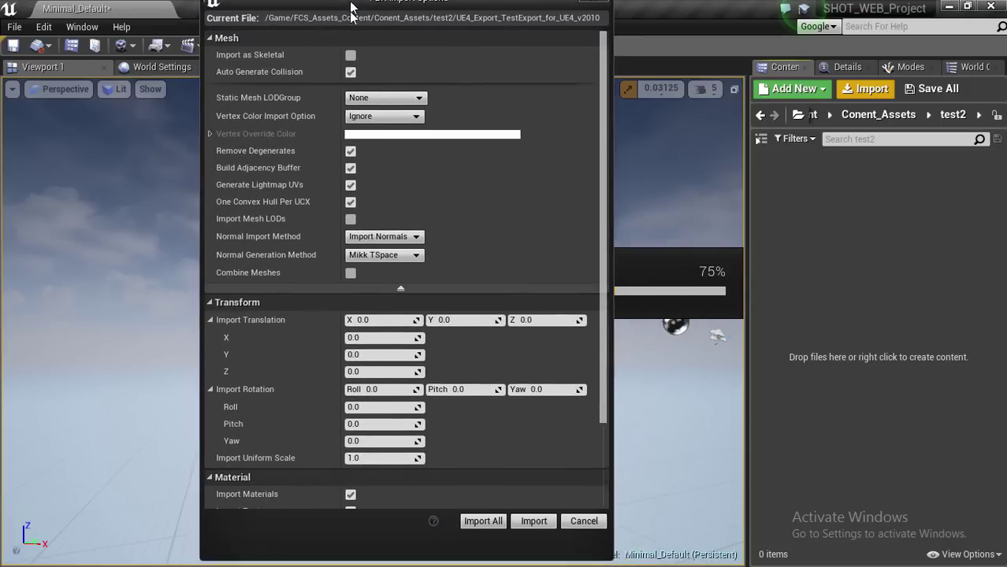
drag(601, 149, 612, 220)
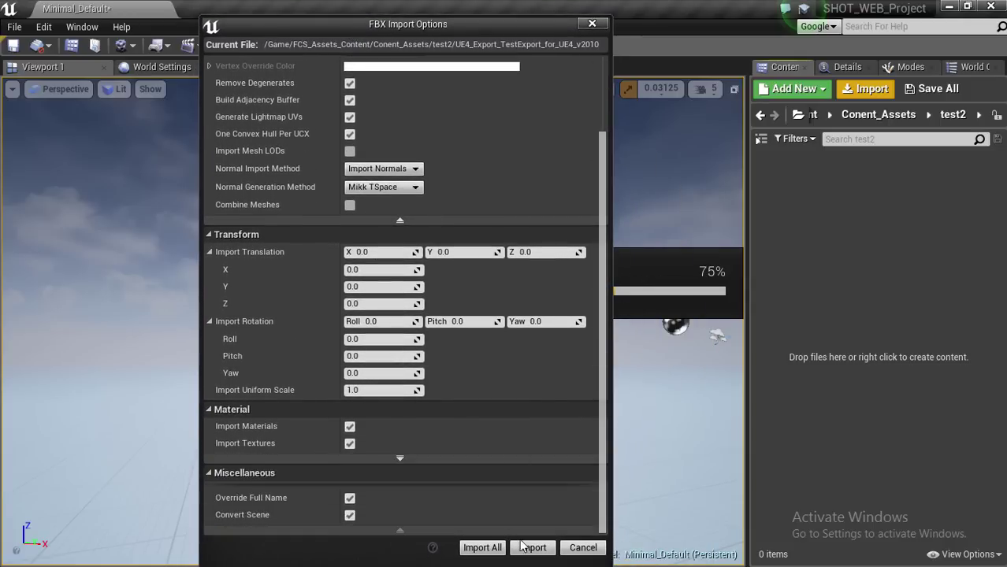
click(532, 547)
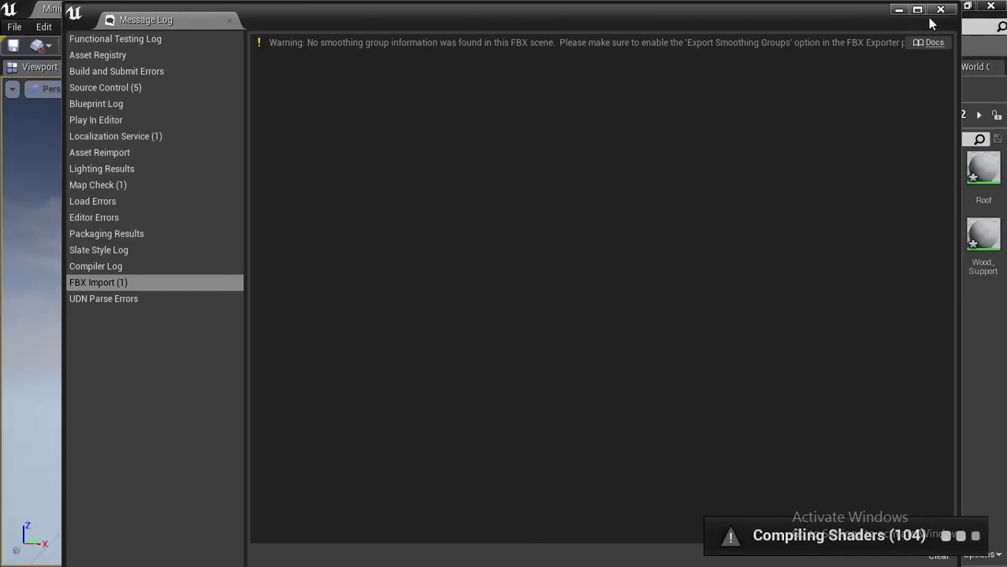
- Dismiss the import Message Log, leaving the 13 house assets in test2
click(941, 10)
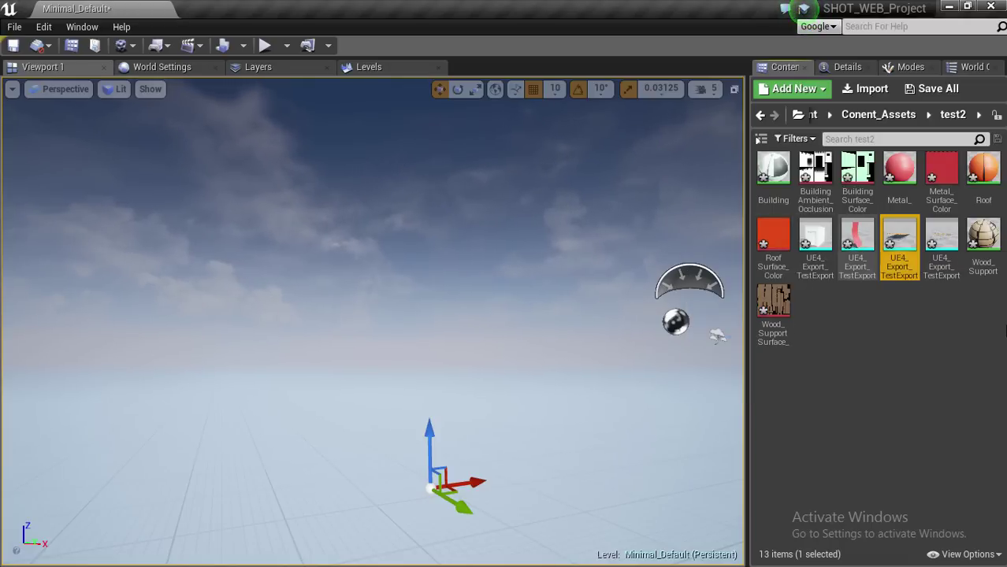
- Multi-select the four house static meshes, including Building, and drag them into the viewport
click(933, 244)
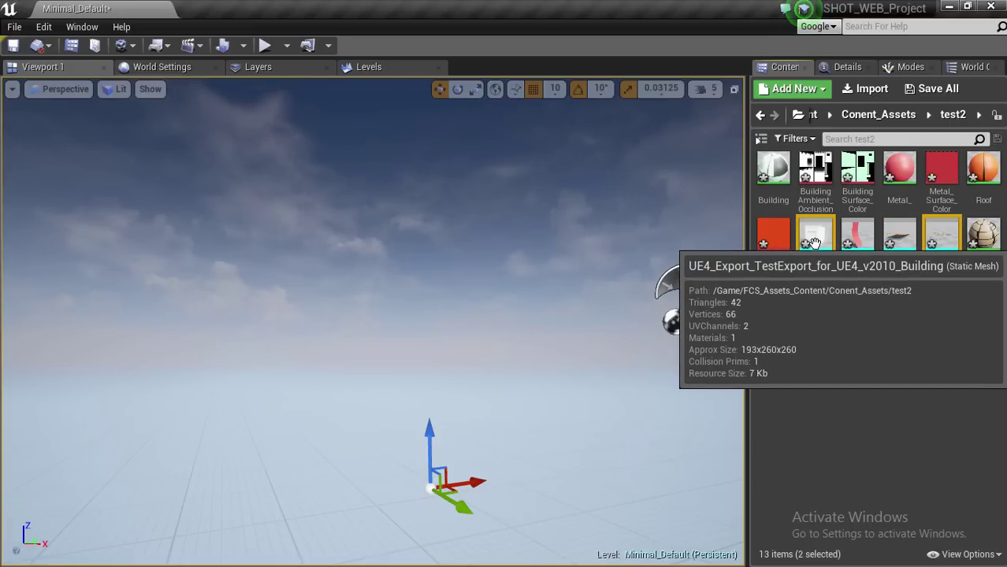
ctrl+click(900, 235)
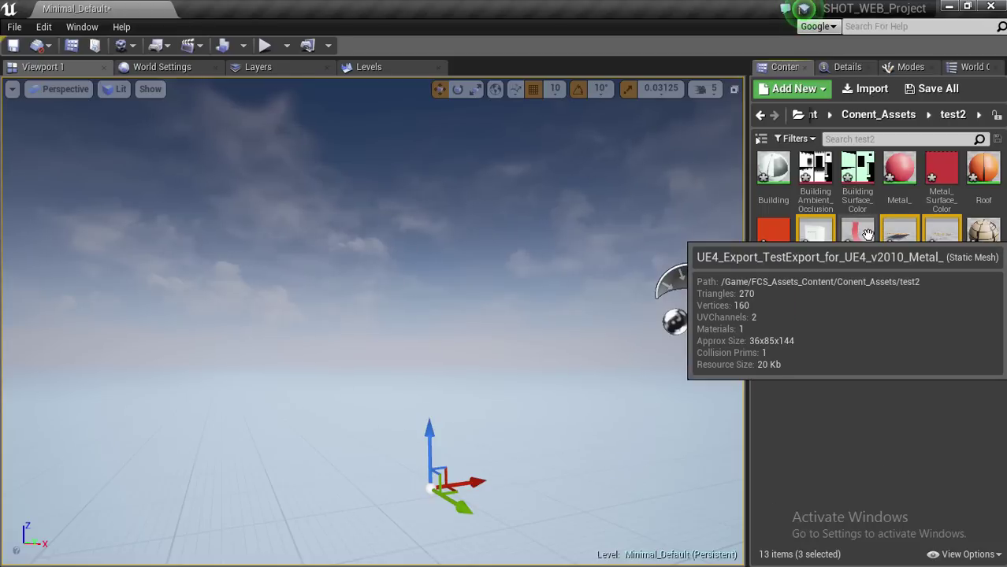
ctrl+click(867, 235)
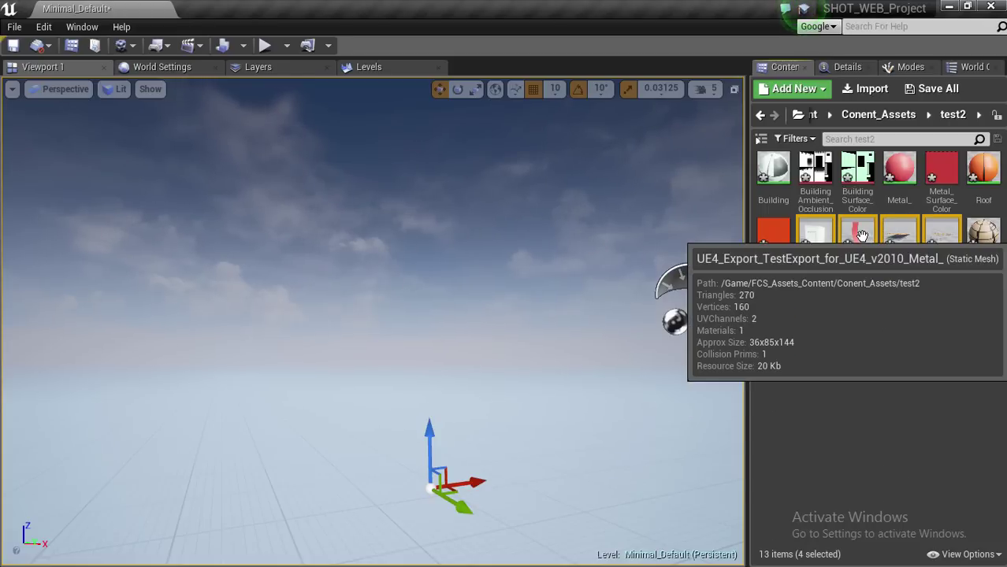
mouse_move(862, 235)
mouse_down()
mouse_move(352, 368)
mouse_move(365, 474)
mouse_move(385, 437)
mouse_move(385, 446)
mouse_up()
- In the World Outliner, attach the selected house pieces to the Building mesh
click(971, 68)
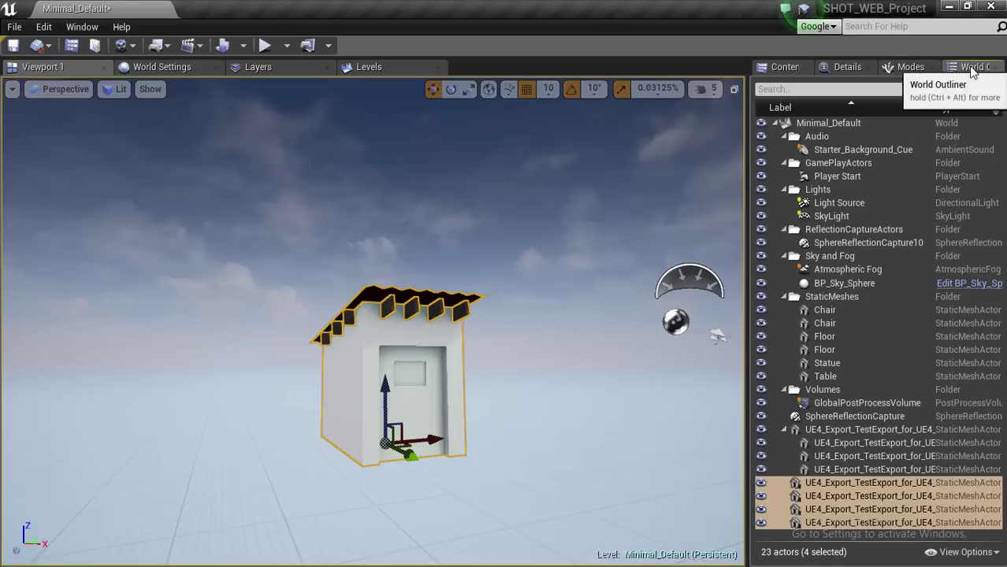
right_click(854, 486)
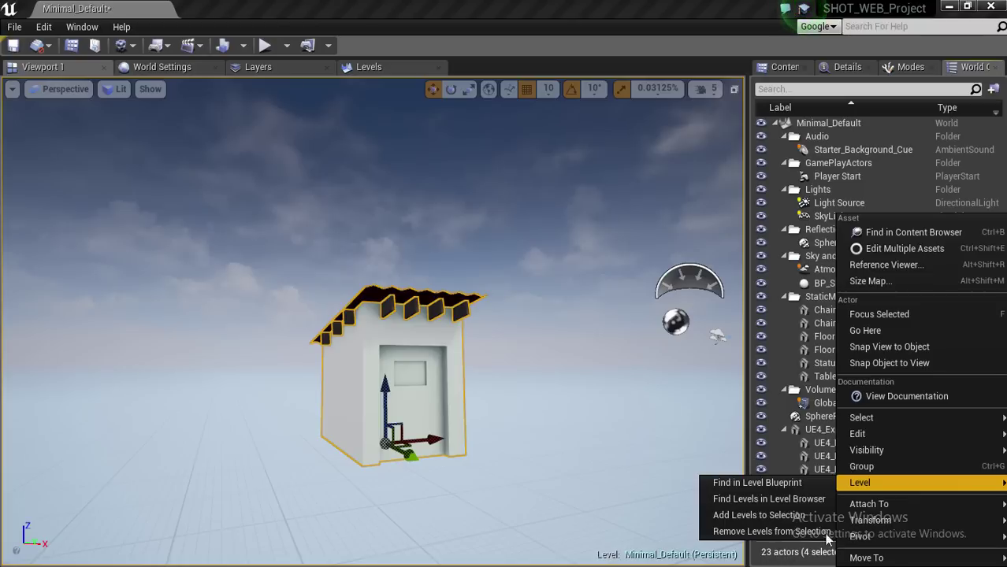
mouse_move(869, 505)
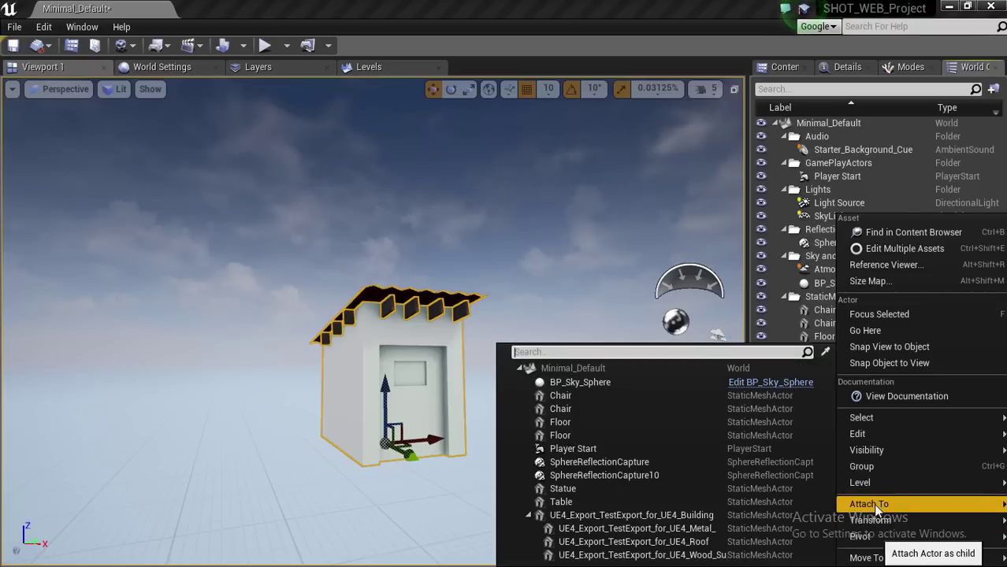
click(690, 515)
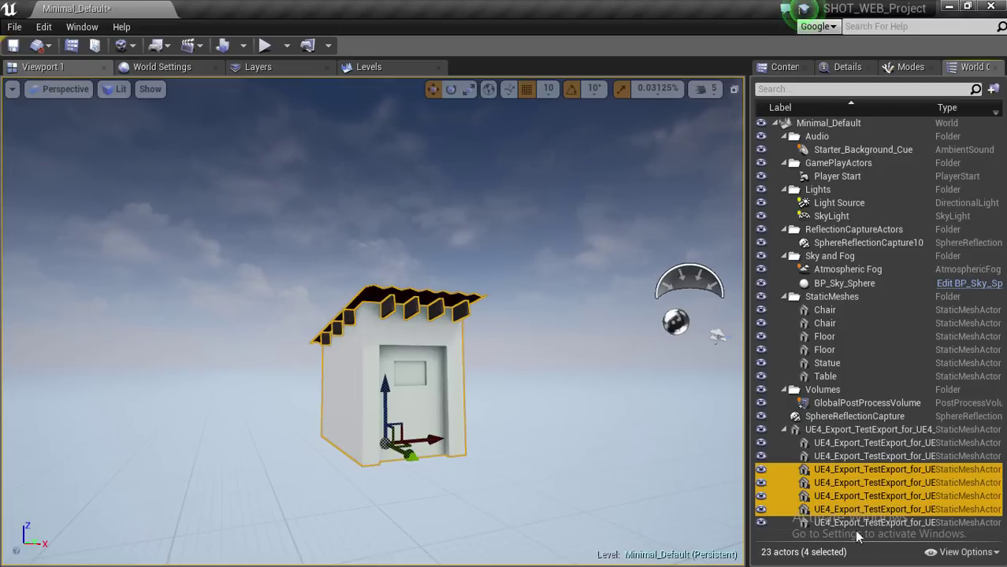
mouse_move(848, 484)
mouse_down()
mouse_move(847, 430)
mouse_move(848, 472)
mouse_up()
- Nest three house pieces, including the roof, under another piece and move that parent
click(811, 482)
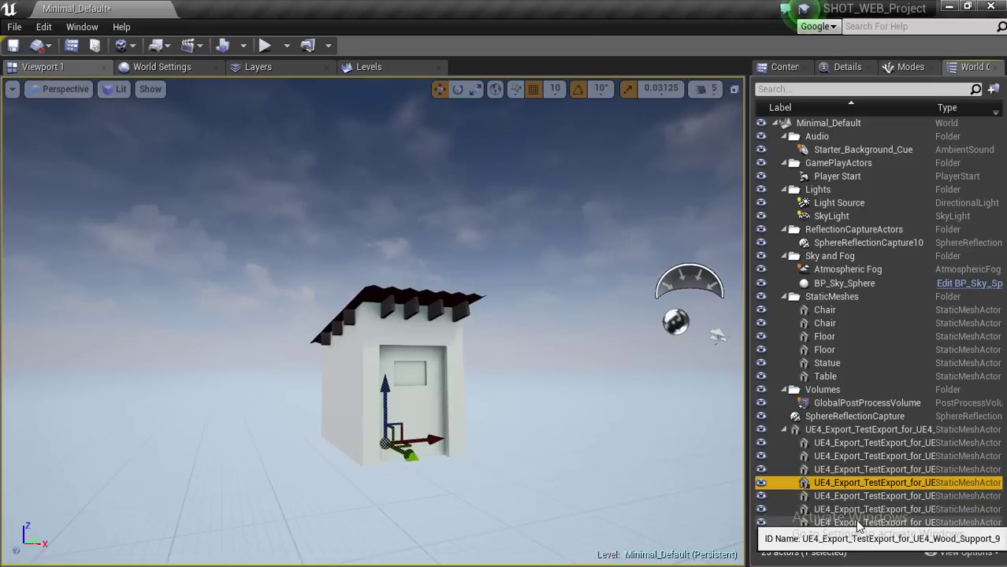
click(839, 496)
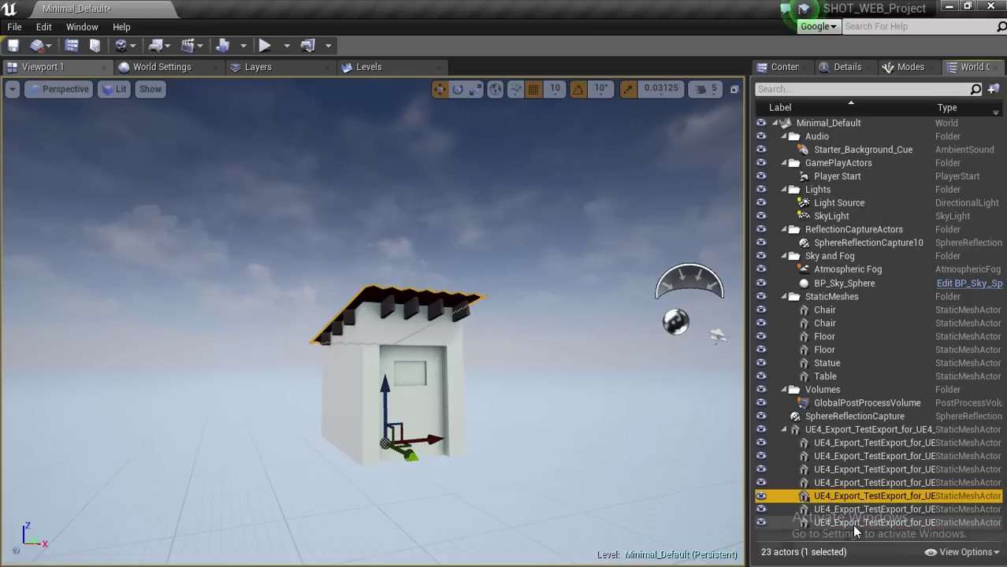
shift+click(855, 525)
drag(855, 524, 859, 486)
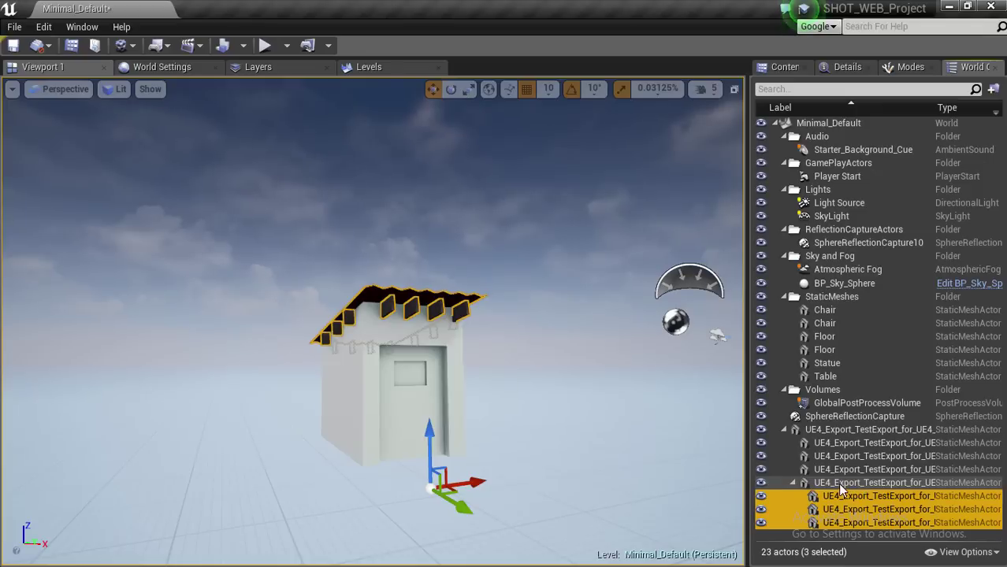
click(841, 484)
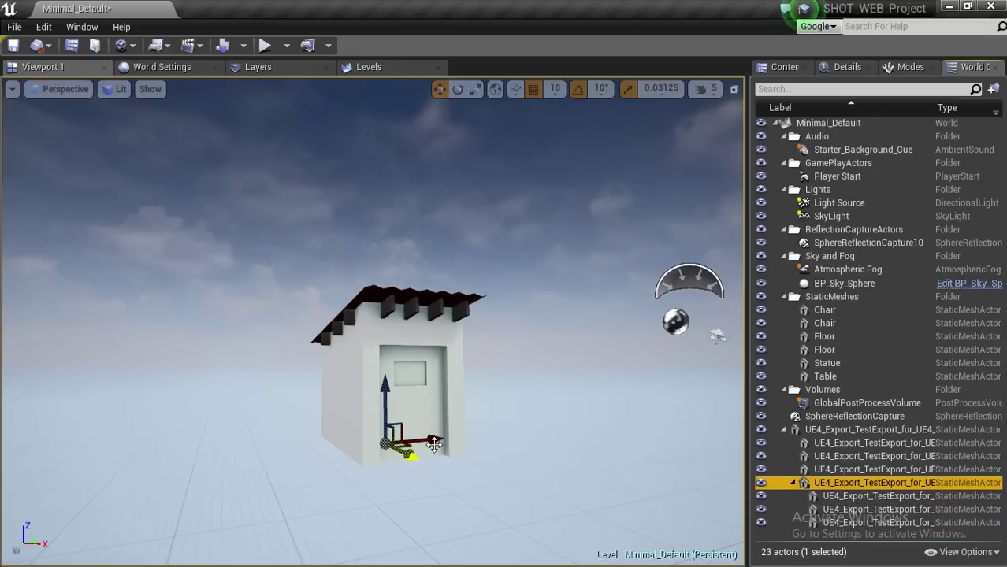
drag(432, 442, 497, 454)
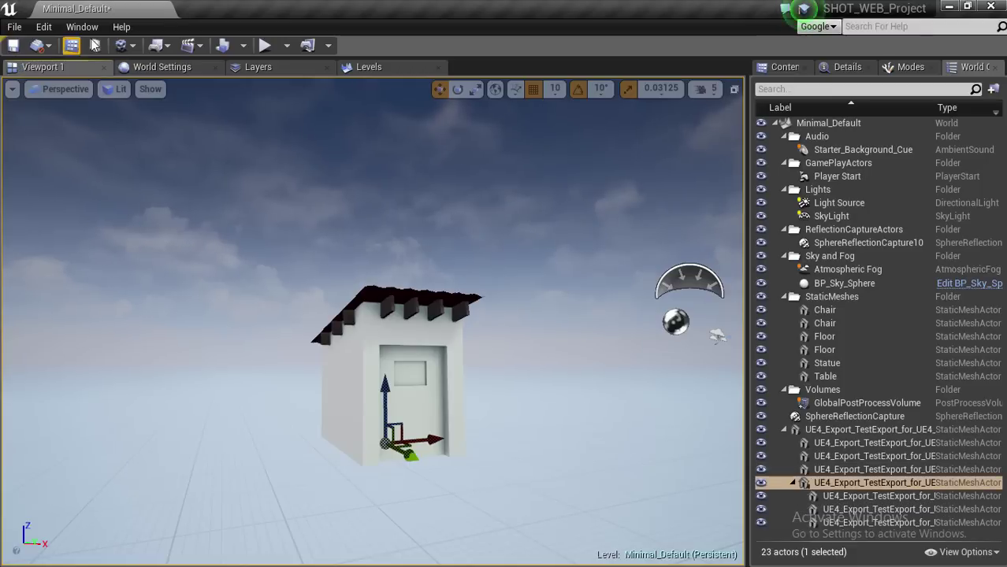
- Undo the trial move, the selection changes and the attachment with Edit > Undo
click(44, 27)
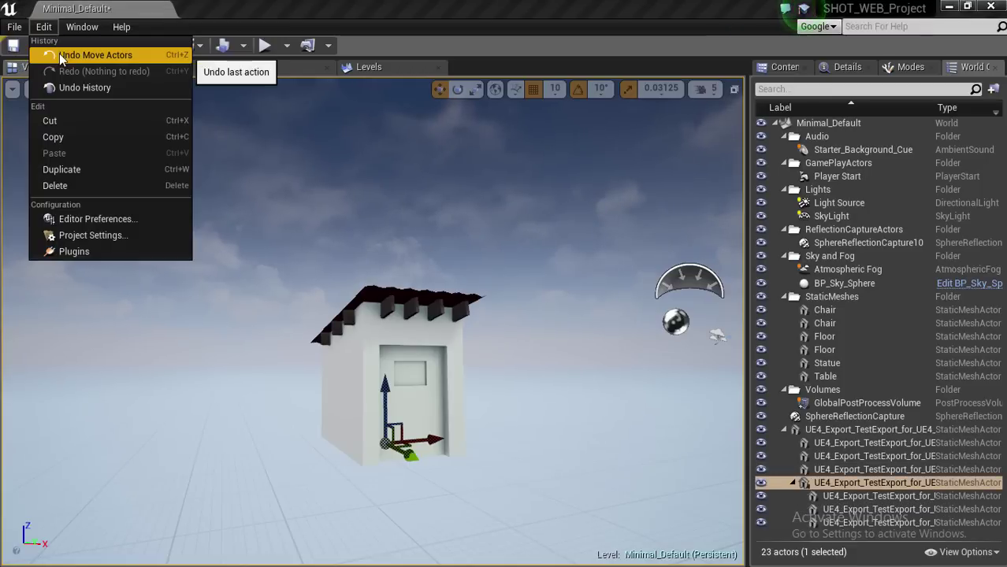
click(62, 55)
click(43, 27)
click(63, 55)
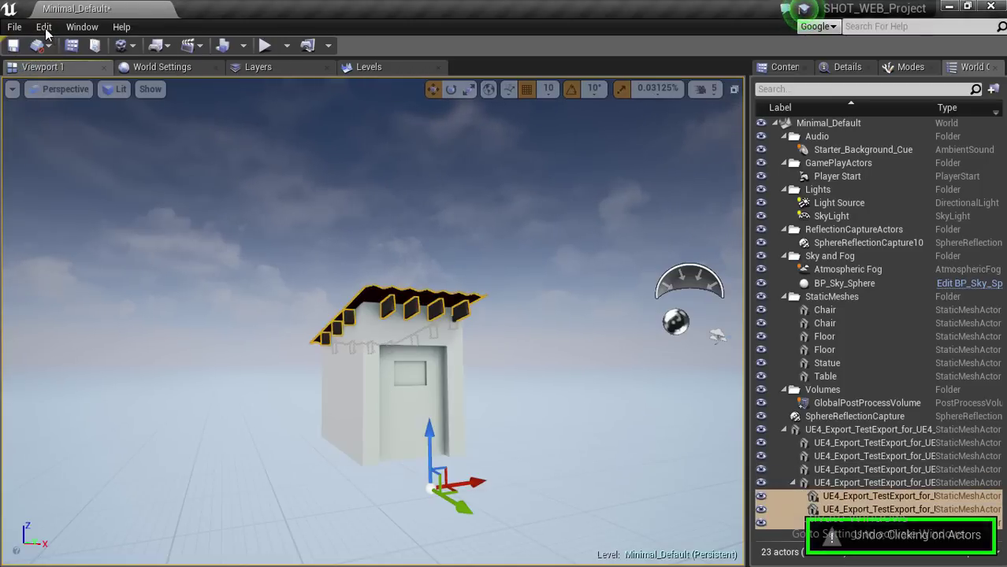
click(44, 27)
click(52, 49)
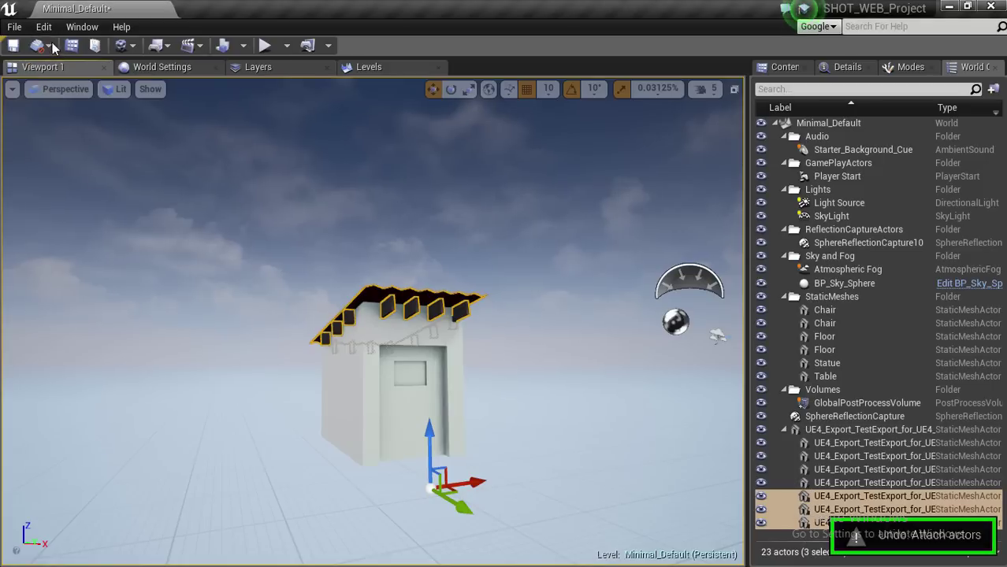
click(39, 28)
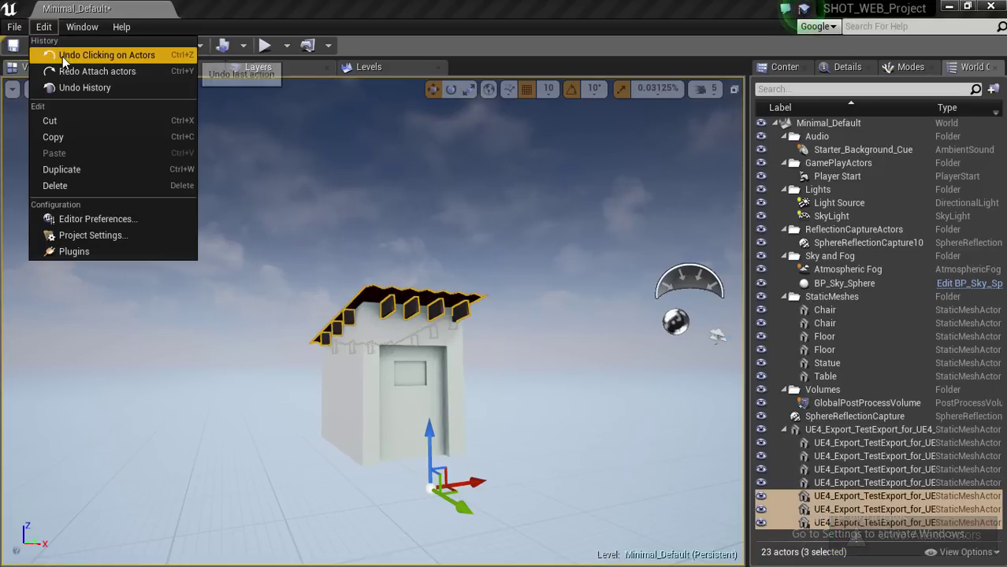
click(63, 51)
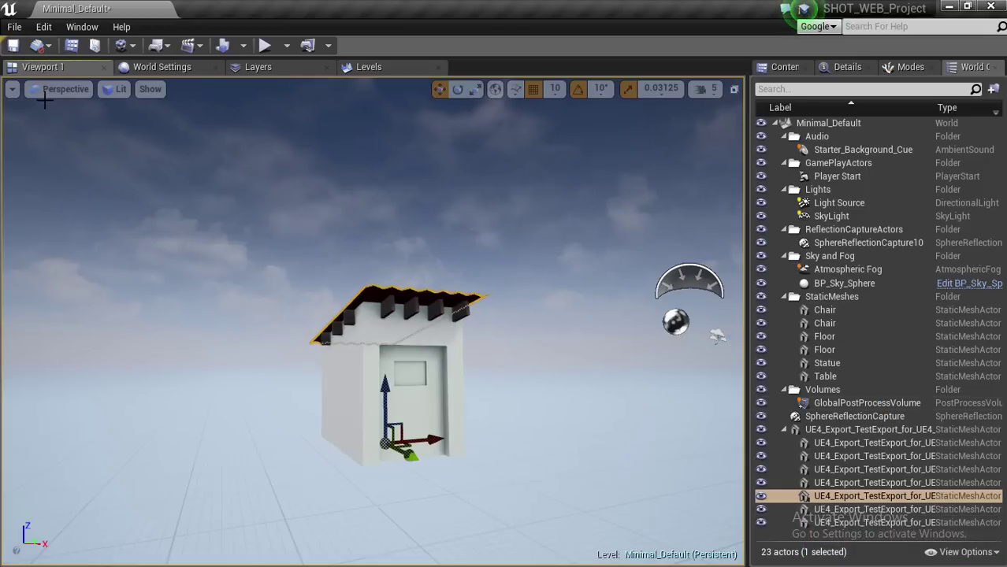
- Undo the remaining selection changes and the earlier actor attachment
click(43, 27)
click(54, 52)
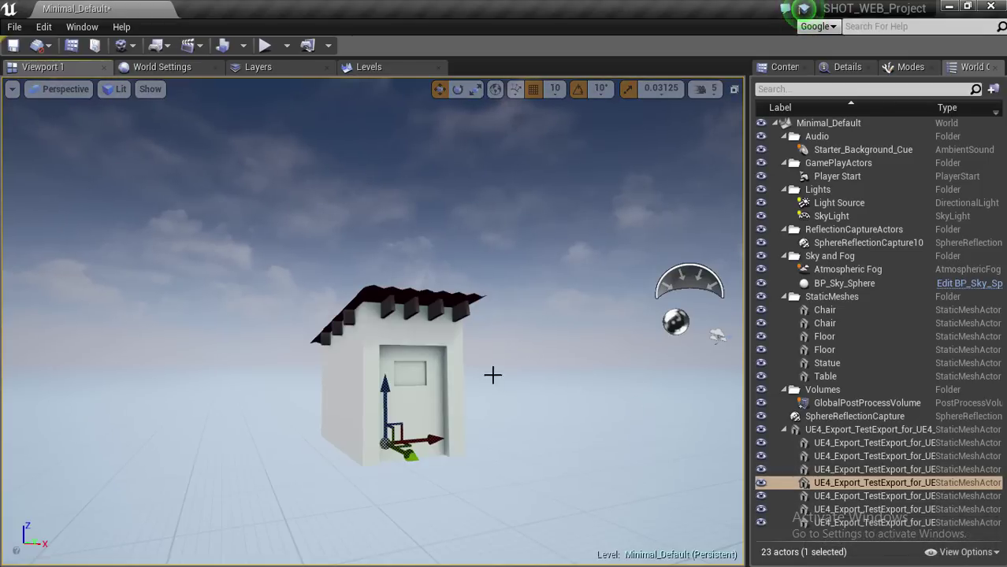
click(44, 27)
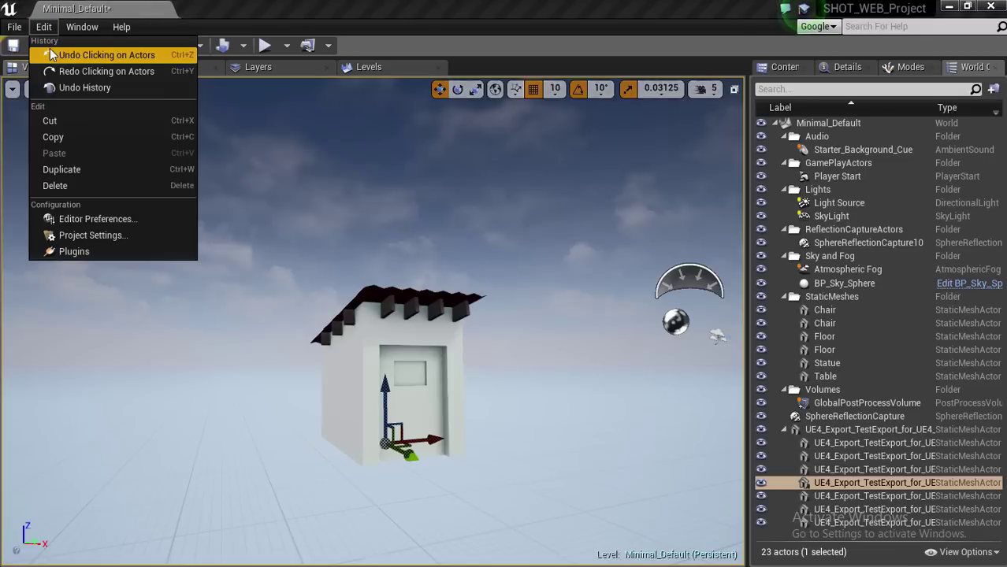
click(51, 52)
click(43, 26)
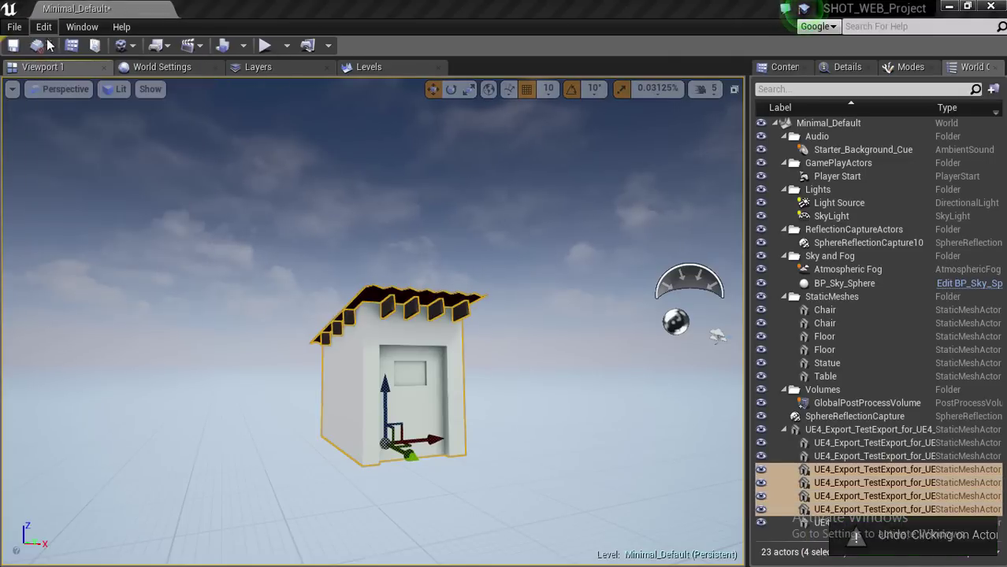
click(55, 50)
click(44, 28)
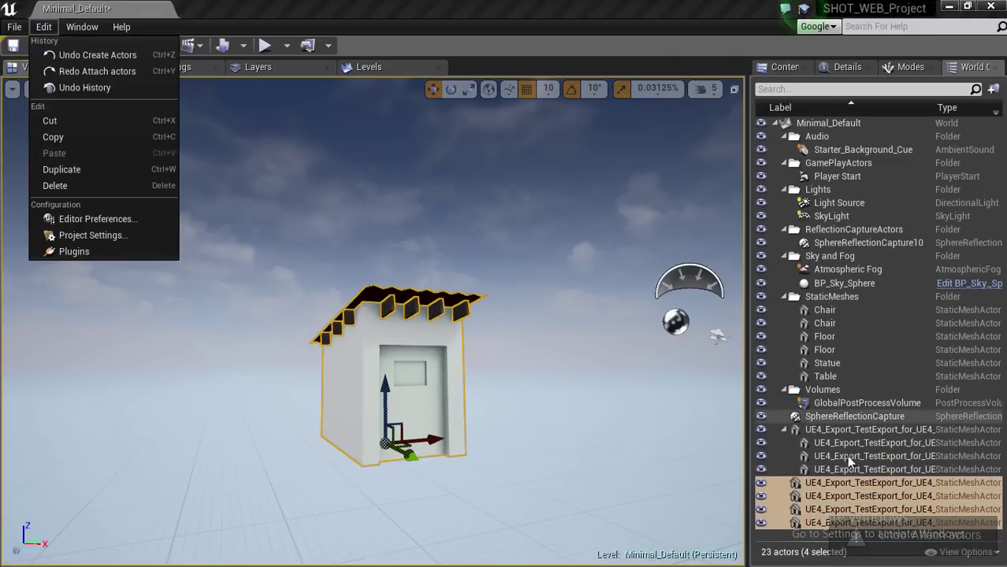
- Attach the three house meshes under the export actor, then move the house left along X
click(859, 495)
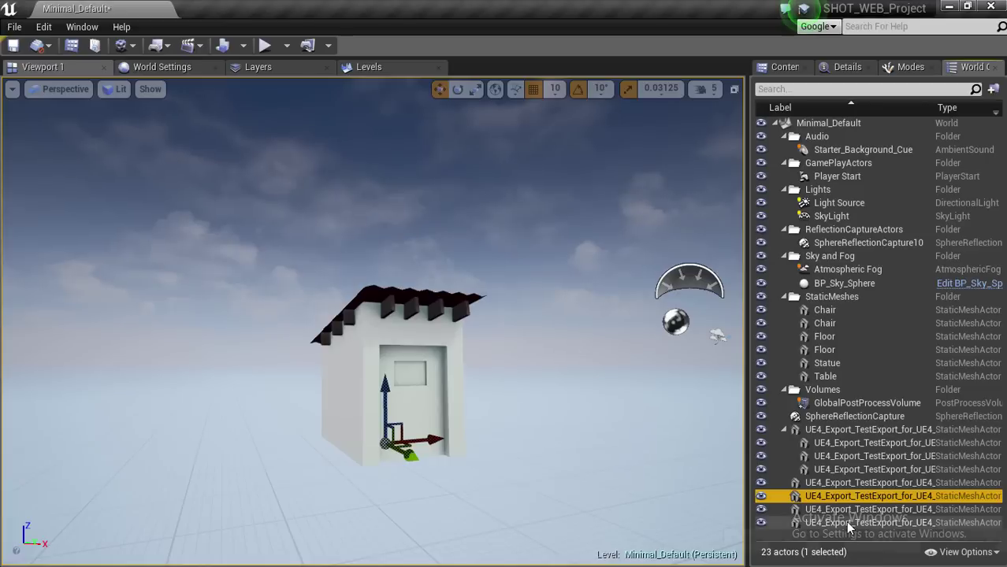
shift+click(850, 523)
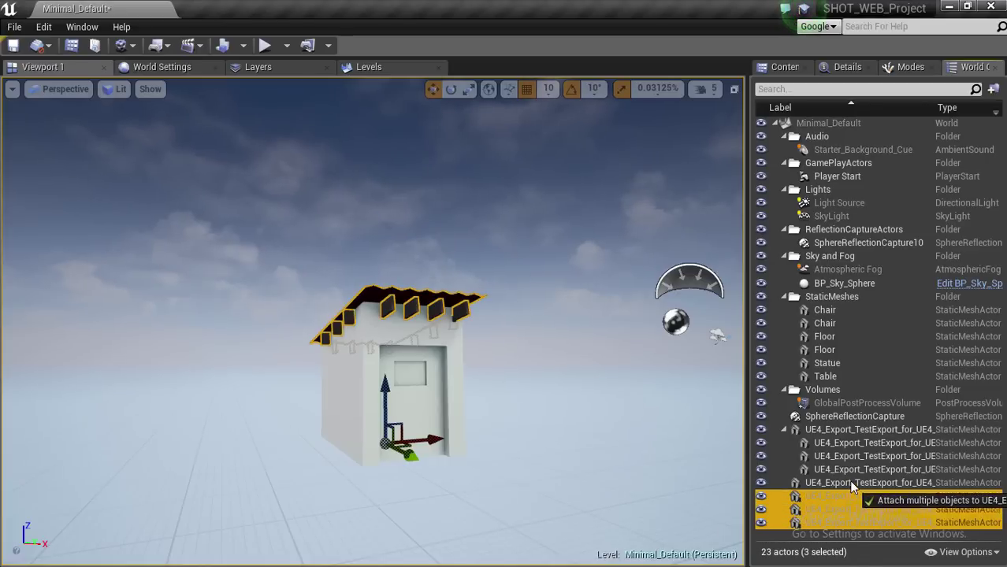
drag(849, 498, 779, 488)
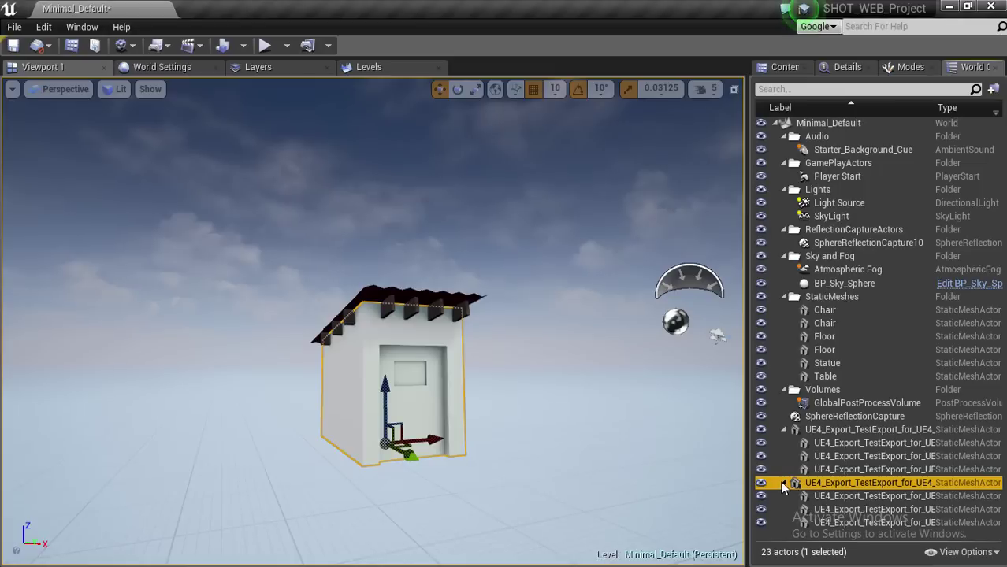
click(784, 483)
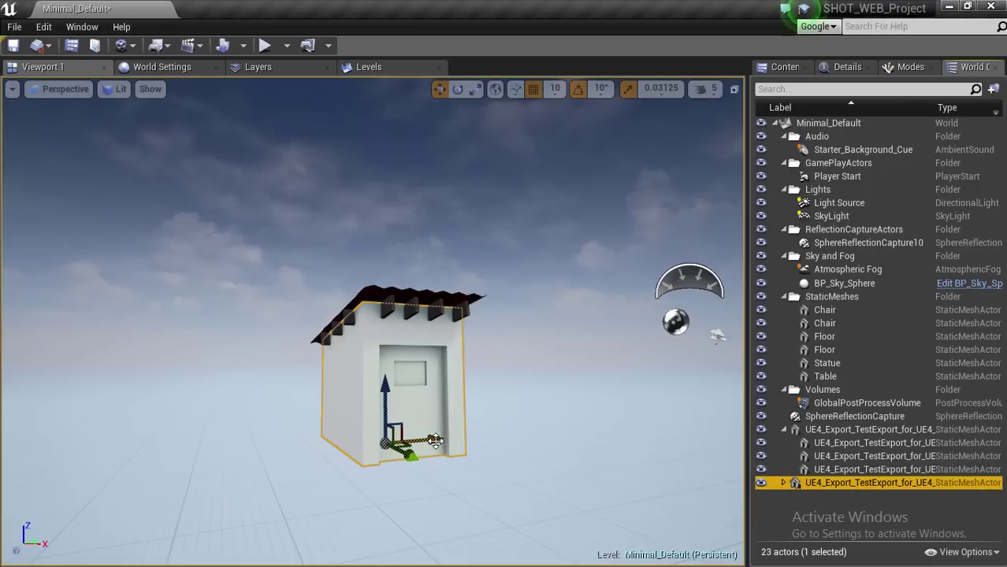
drag(441, 434, 509, 339)
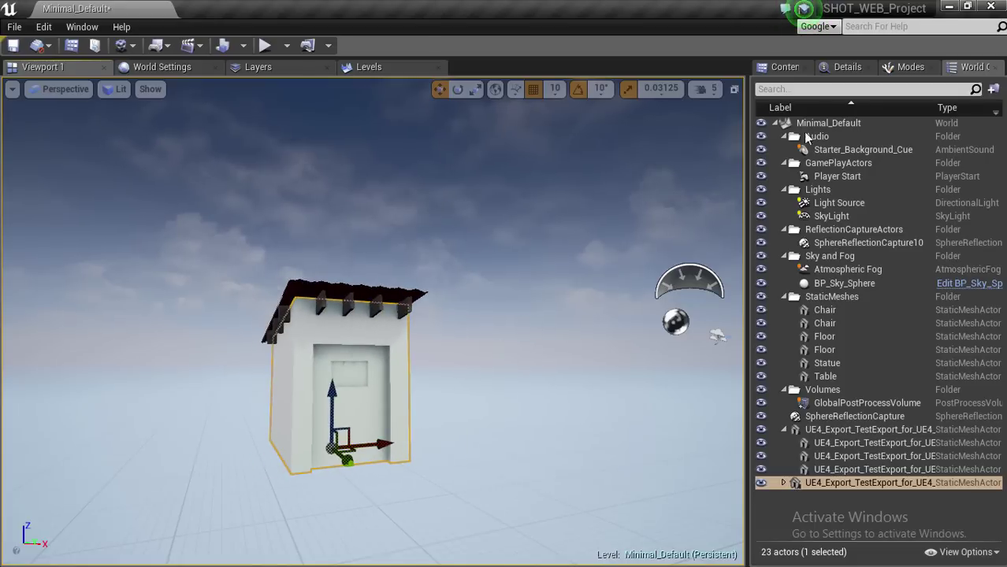
- Preview the Building Ambient Occlusion texture in test2, then open the Building material
click(784, 69)
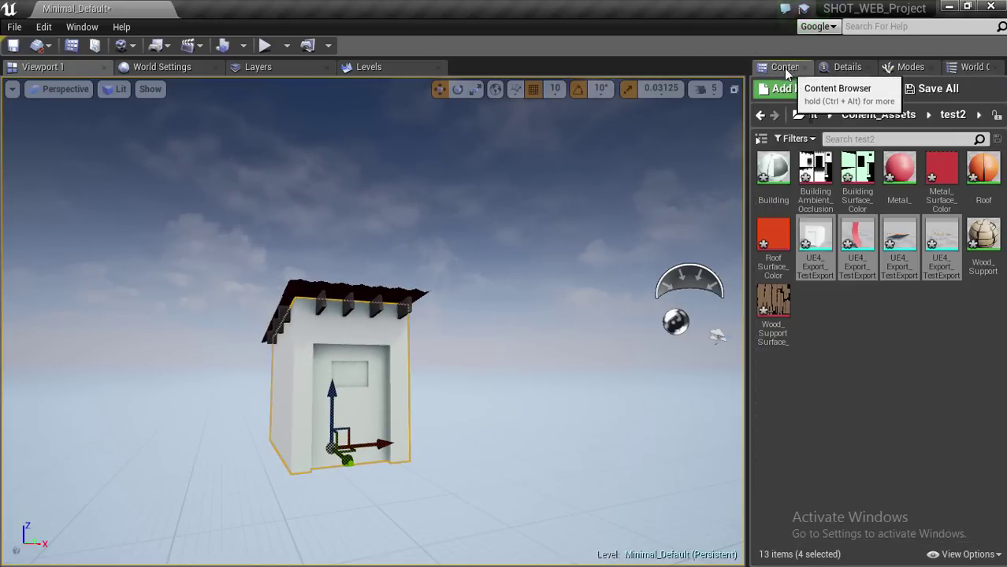
double_click(816, 164)
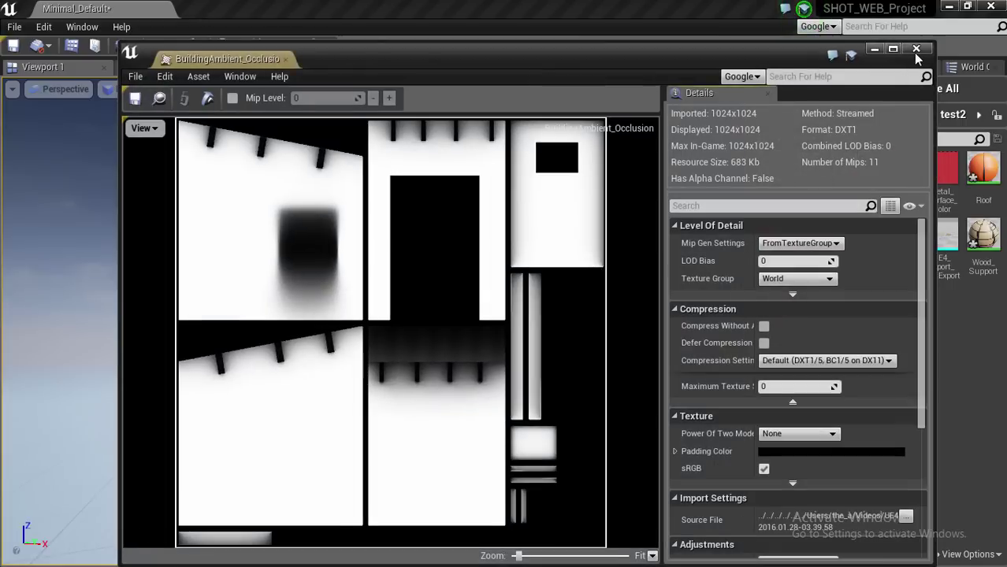
click(917, 50)
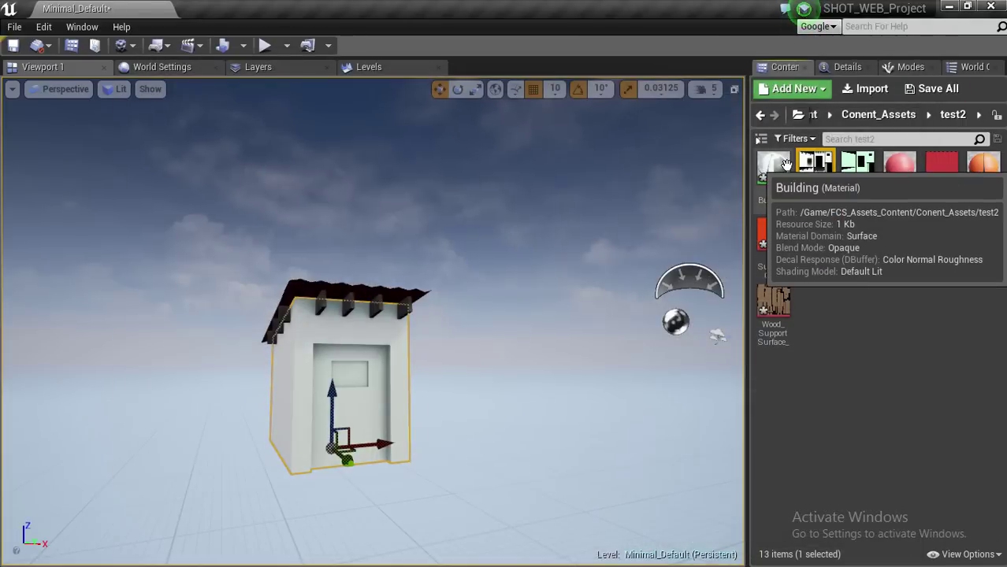
double_click(786, 164)
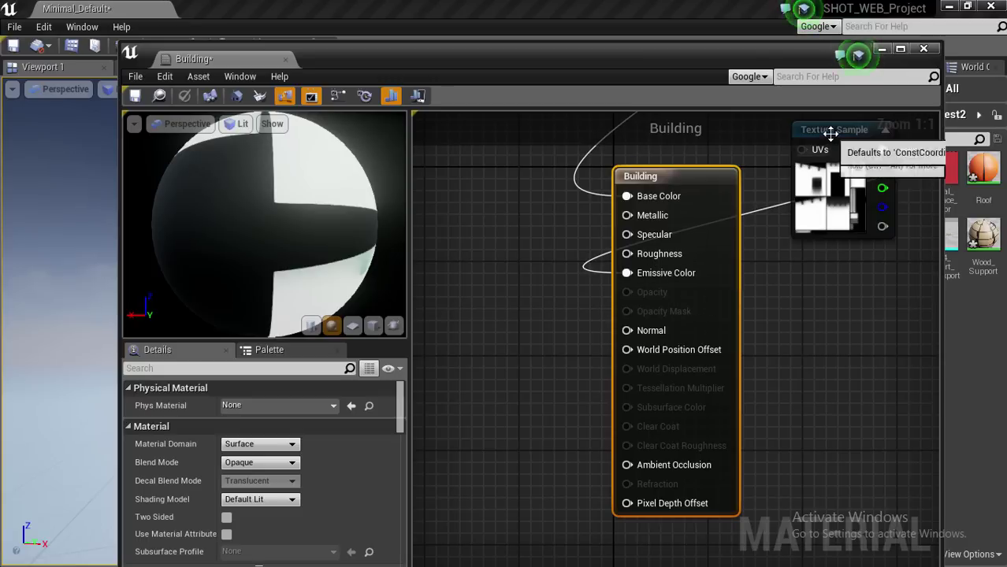
- Rearrange the two Texture Sample nodes, placing the ambient occlusion texture left of the Building node
drag(823, 130, 437, 250)
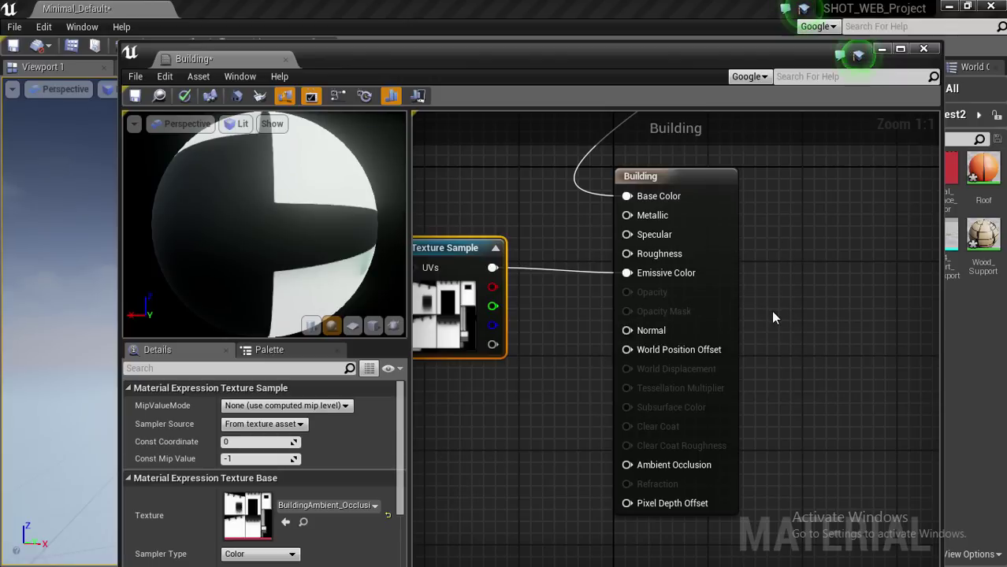
mouse_move(776, 247)
right_down()
mouse_move(818, 360)
mouse_move(839, 518)
right_up()
mouse_move(873, 207)
mouse_down()
mouse_move(552, 236)
mouse_move(425, 290)
mouse_up()
mouse_move(707, 315)
right_down()
mouse_move(791, 206)
mouse_move(740, 117)
right_up()
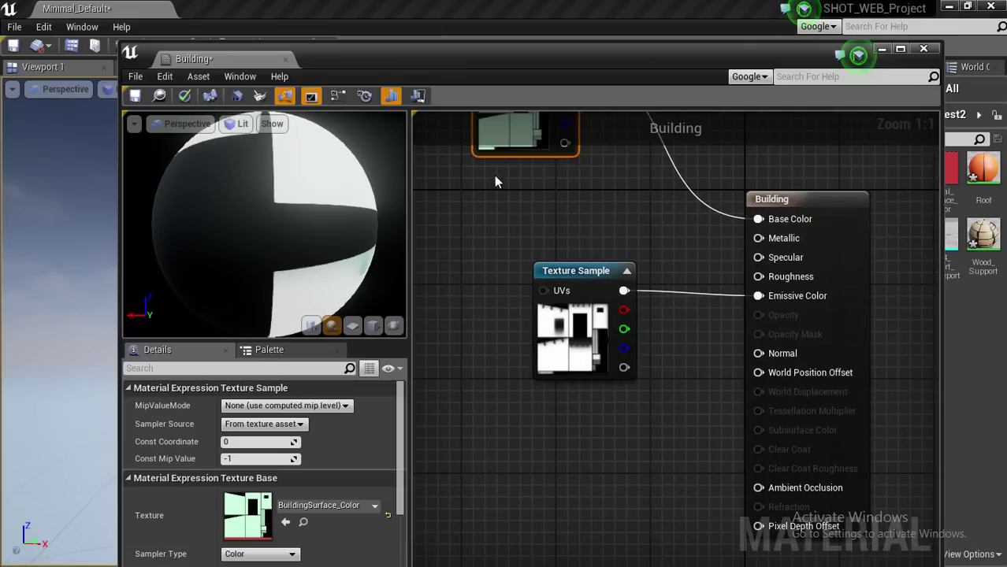
right_drag(502, 149, 486, 219)
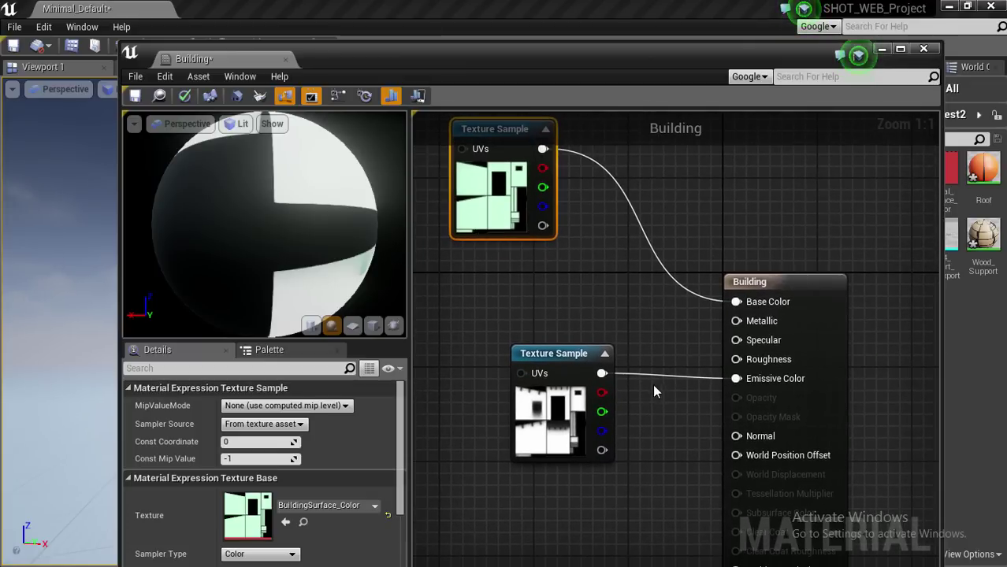
mouse_move(641, 322)
right_down()
mouse_move(634, 169)
mouse_move(574, 185)
mouse_move(604, 302)
mouse_move(657, 384)
mouse_move(689, 414)
mouse_move(727, 418)
mouse_move(582, 269)
mouse_move(490, 220)
mouse_move(538, 209)
mouse_move(638, 211)
right_up()
mouse_move(509, 211)
mouse_down()
mouse_move(483, 220)
mouse_move(496, 227)
mouse_up()
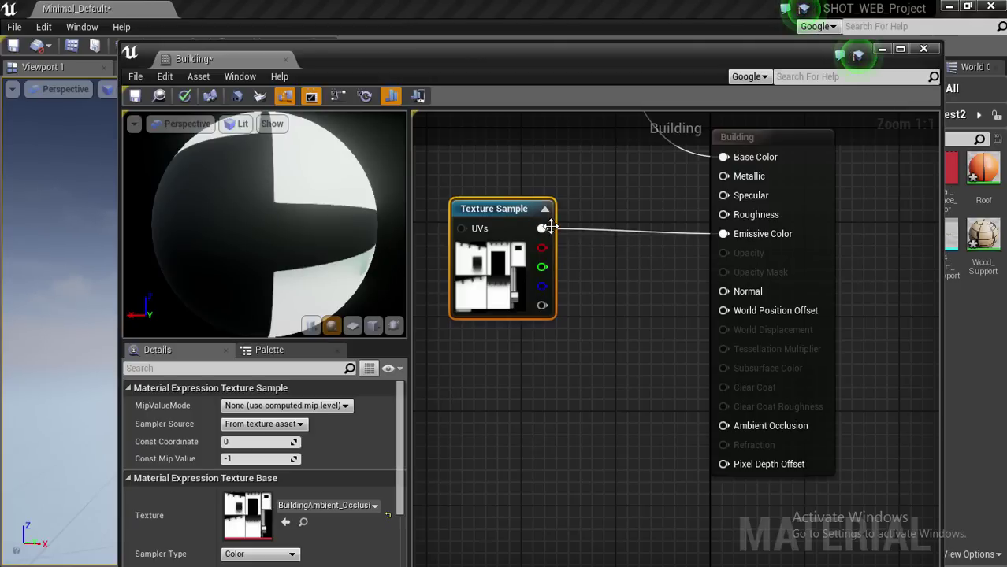
- Rewire the AO texture from Emissive Color to Ambient Occlusion and save the Building material
drag(542, 228, 724, 433)
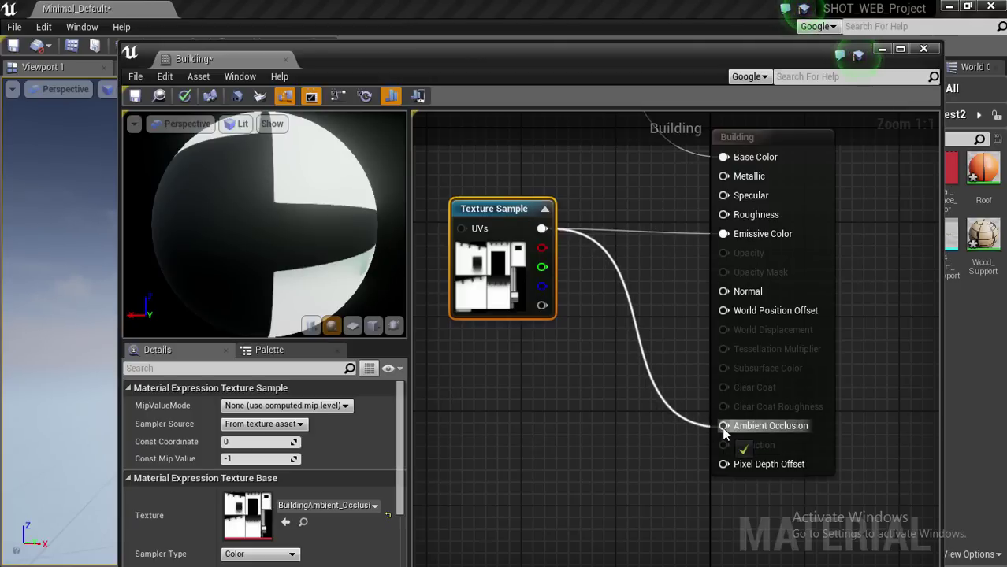
right_click(724, 235)
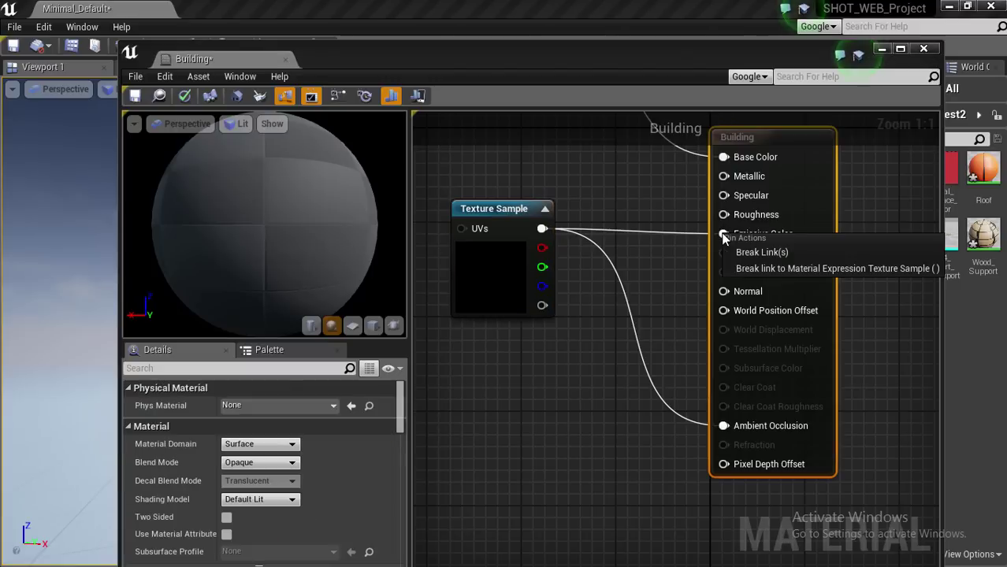
click(751, 253)
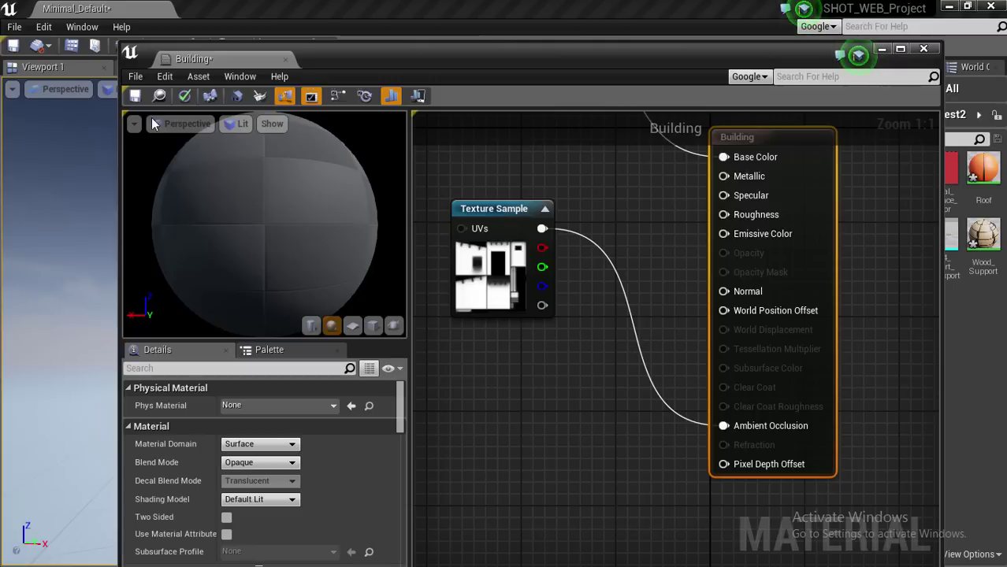
click(135, 96)
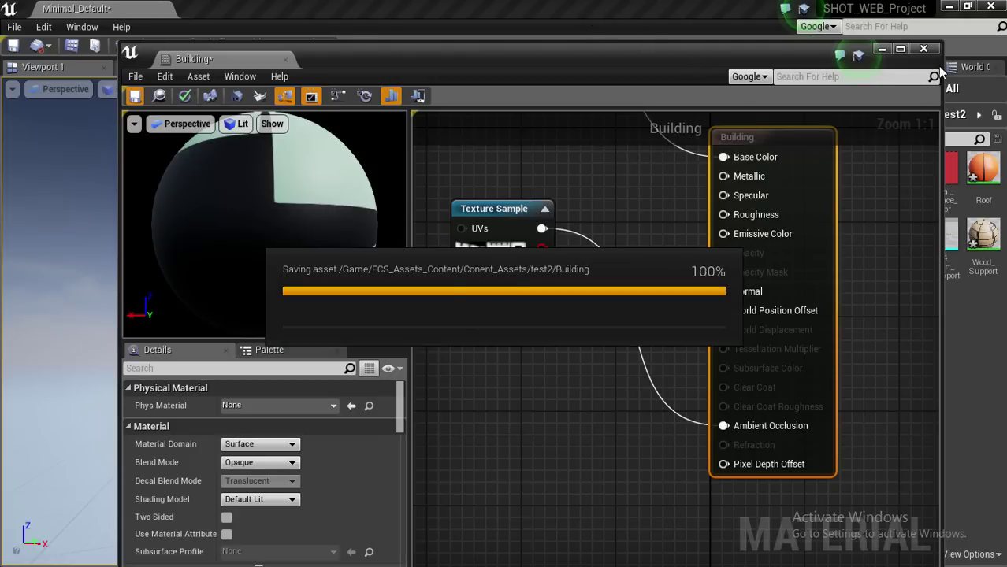
click(925, 49)
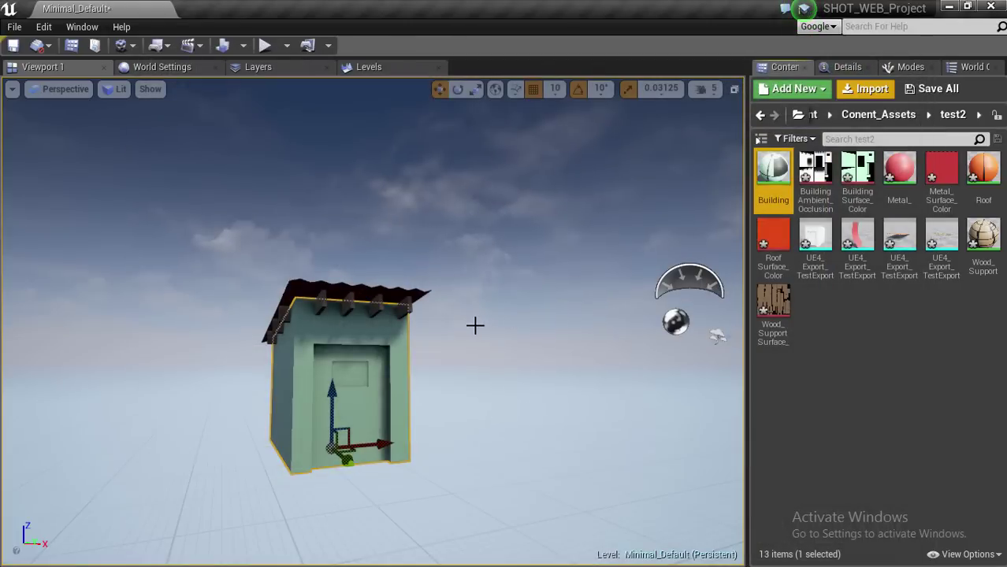
mouse_move(473, 327)
mouse_down()
mouse_move(616, 328)
mouse_move(584, 342)
mouse_move(404, 346)
mouse_move(489, 284)
mouse_move(465, 294)
mouse_move(412, 392)
mouse_move(157, 394)
mouse_move(151, 411)
mouse_up()
mouse_move(234, 455)
mouse_down()
mouse_move(412, 531)
mouse_move(340, 557)
mouse_move(391, 544)
mouse_move(387, 495)
mouse_move(438, 439)
mouse_move(446, 410)
mouse_move(434, 382)
mouse_move(401, 504)
mouse_move(473, 483)
mouse_move(527, 499)
mouse_move(520, 533)
mouse_move(498, 537)
mouse_move(419, 485)
mouse_up()
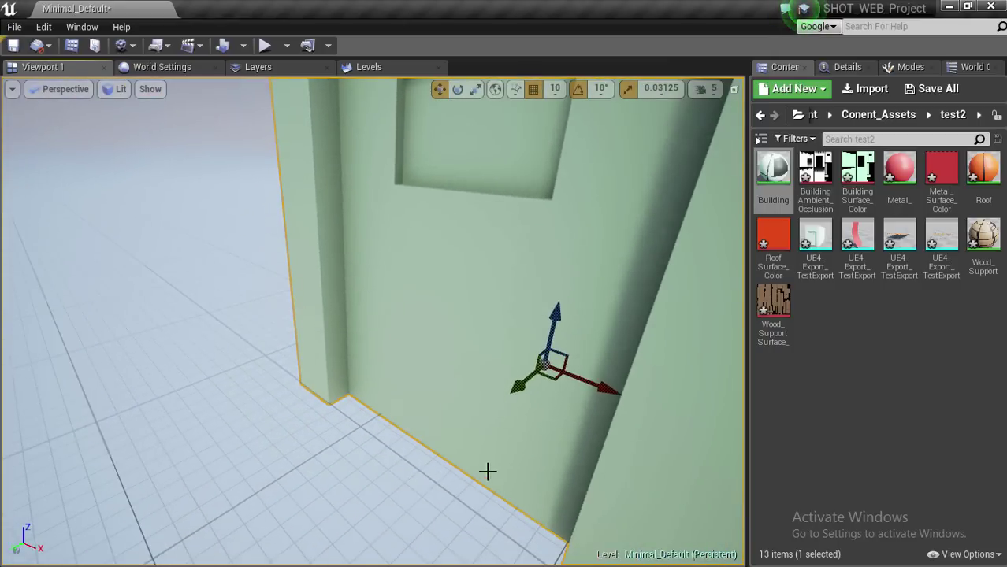
drag(489, 470, 248, 431)
mouse_move(476, 472)
mouse_down()
mouse_move(450, 470)
mouse_move(498, 463)
mouse_move(370, 473)
mouse_move(406, 480)
mouse_move(385, 490)
mouse_move(371, 468)
mouse_move(590, 454)
mouse_move(647, 440)
mouse_up()
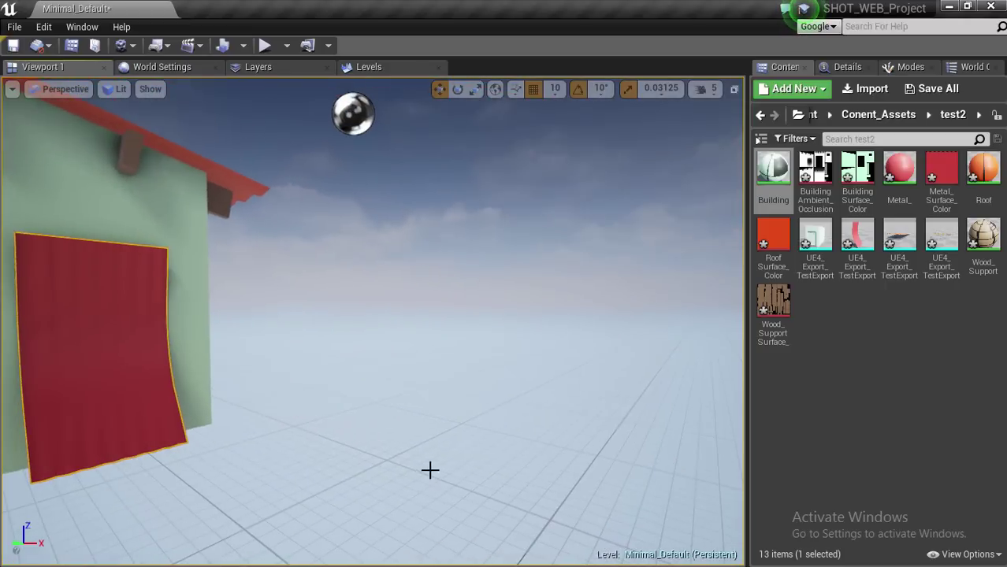
drag(324, 465, 254, 452)
mouse_move(382, 464)
mouse_down()
mouse_move(483, 483)
mouse_move(458, 462)
mouse_move(422, 457)
mouse_move(405, 466)
mouse_move(405, 486)
mouse_up()
scroll(404, 485, down, 5)
scroll(404, 485, down, 3)
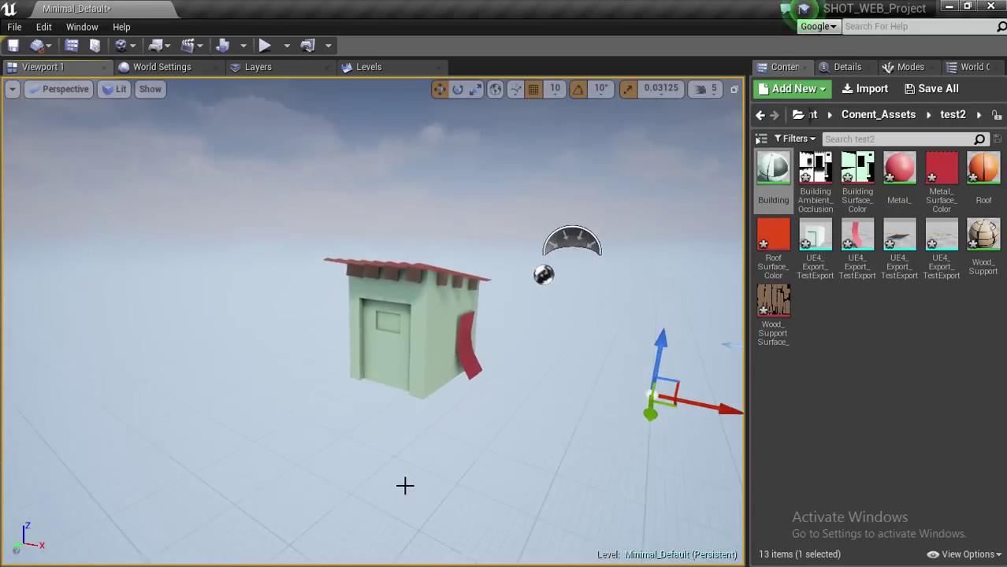
scroll(405, 486, up, 2)
scroll(404, 486, up, 1)
scroll(405, 486, up, 2)
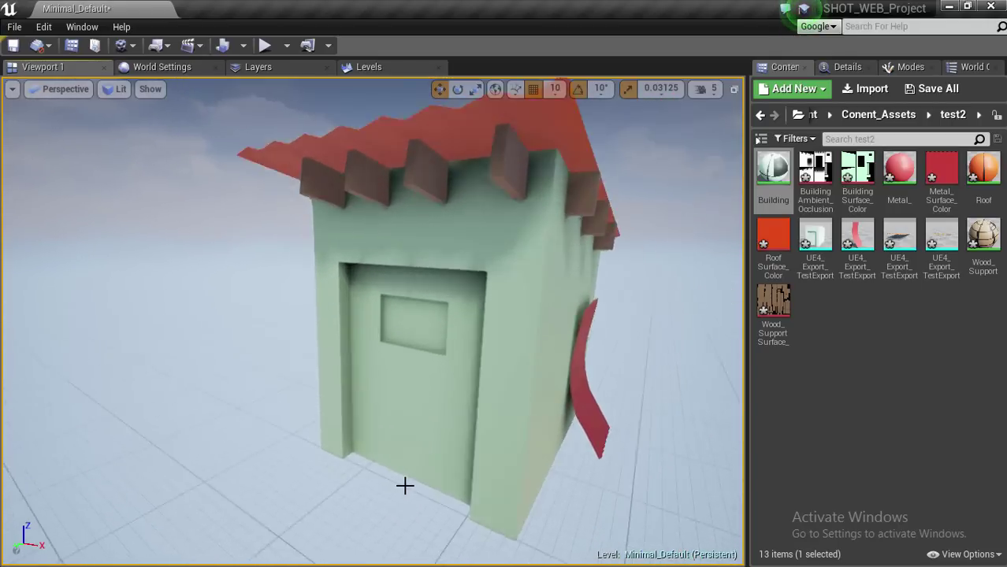
scroll(404, 486, up, 2)
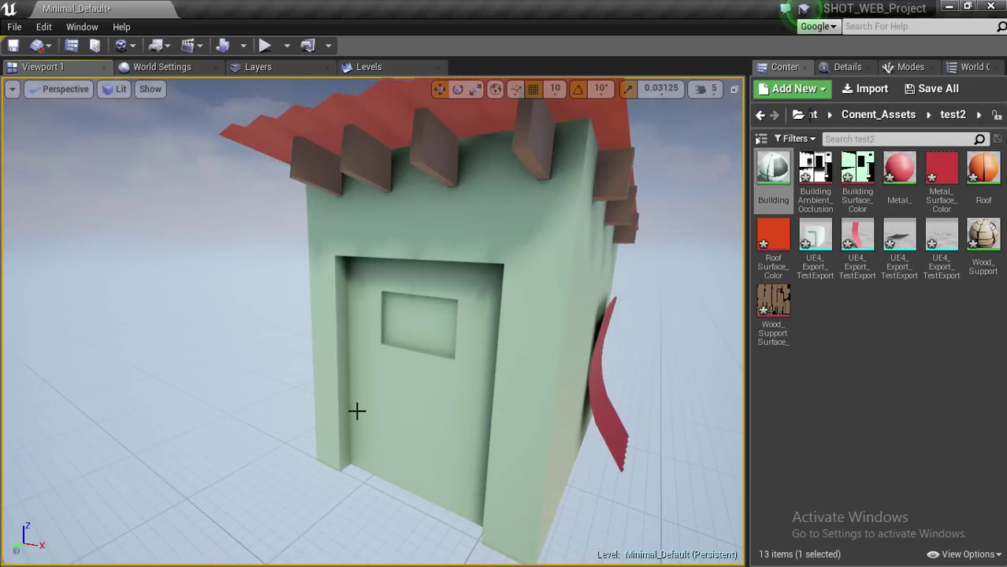
drag(436, 366, 410, 360)
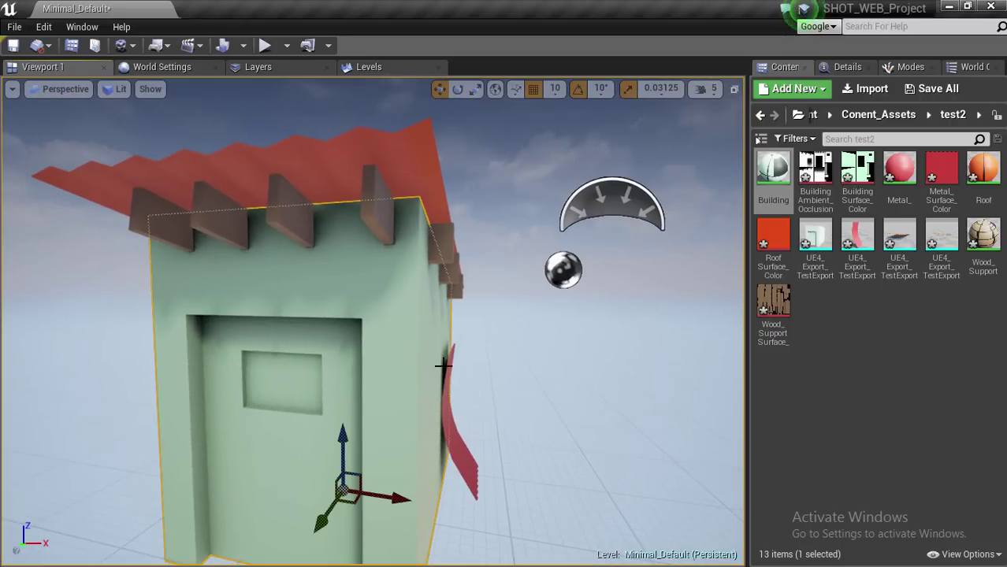
mouse_move(451, 356)
mouse_down()
mouse_move(416, 404)
mouse_move(454, 415)
mouse_move(464, 326)
mouse_move(443, 360)
mouse_move(463, 331)
mouse_move(440, 334)
mouse_up()
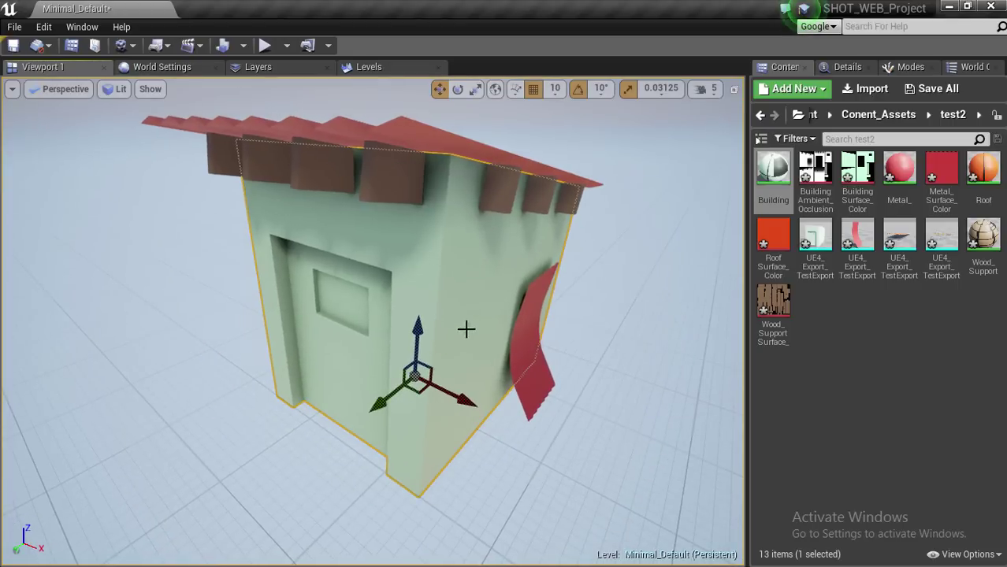